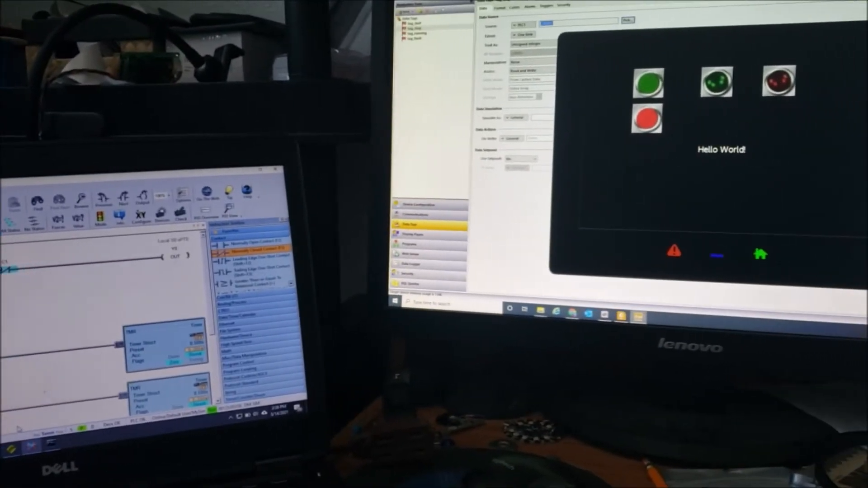
Test the HMI emulator by operating its green and red pushbuttons alternately
{"action": "left_click", "coordinate": [649, 82]}
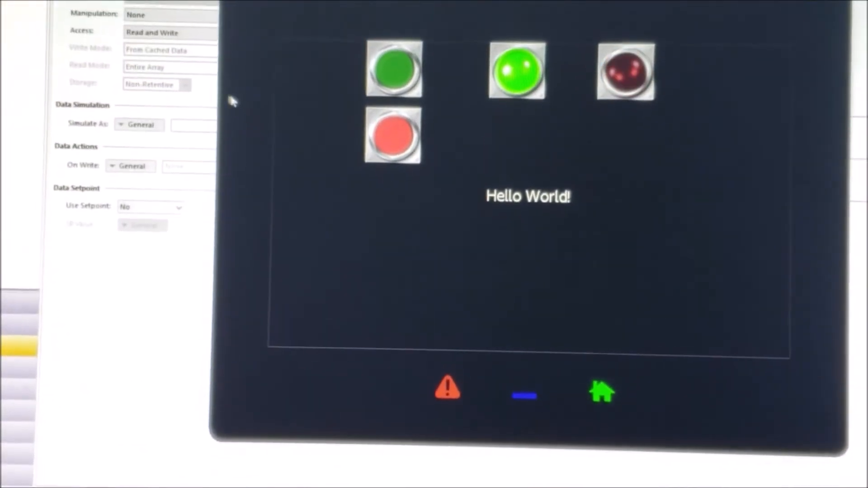
{"action": "left_click", "coordinate": [411, 150]}
{"action": "left_click", "coordinate": [410, 102]}
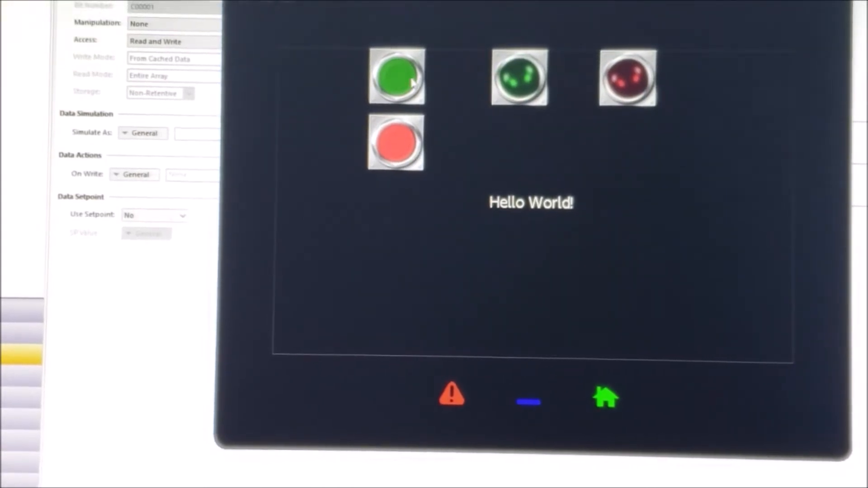
{"action": "left_click", "coordinate": [402, 144]}
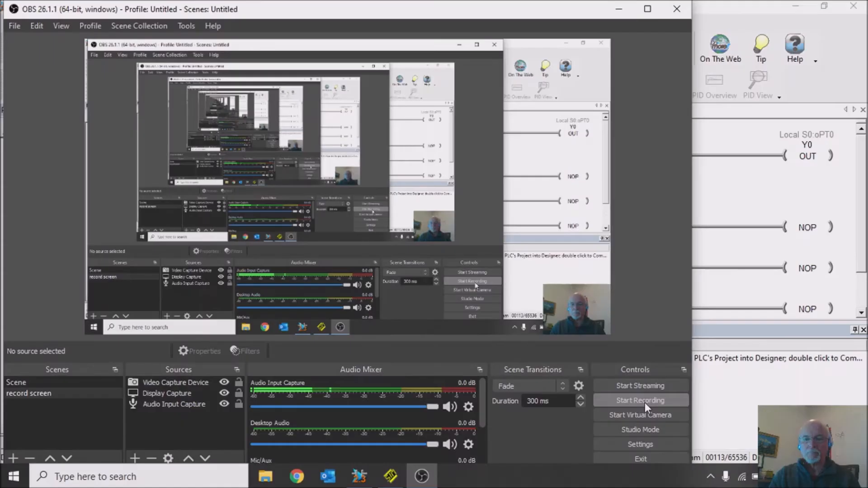
{"action": "left_click", "coordinate": [645, 403]}
{"action": "left_click", "coordinate": [746, 417]}
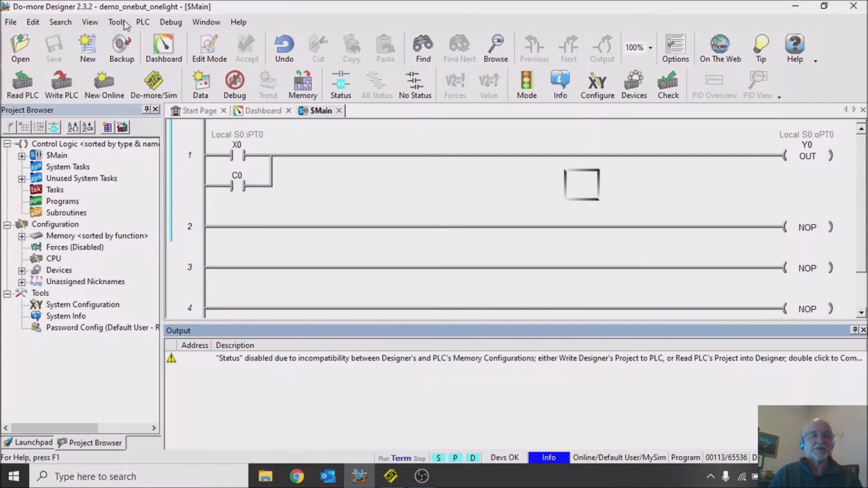
Write the project to the PLC with switching to RUN mode after the download, and turn all status on
{"action": "left_click", "coordinate": [70, 85]}
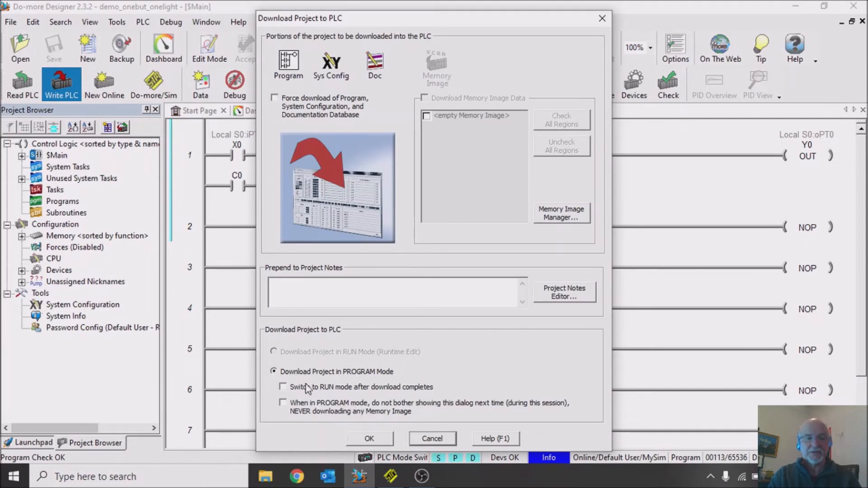
{"action": "left_click", "coordinate": [310, 390]}
{"action": "left_click", "coordinate": [379, 444]}
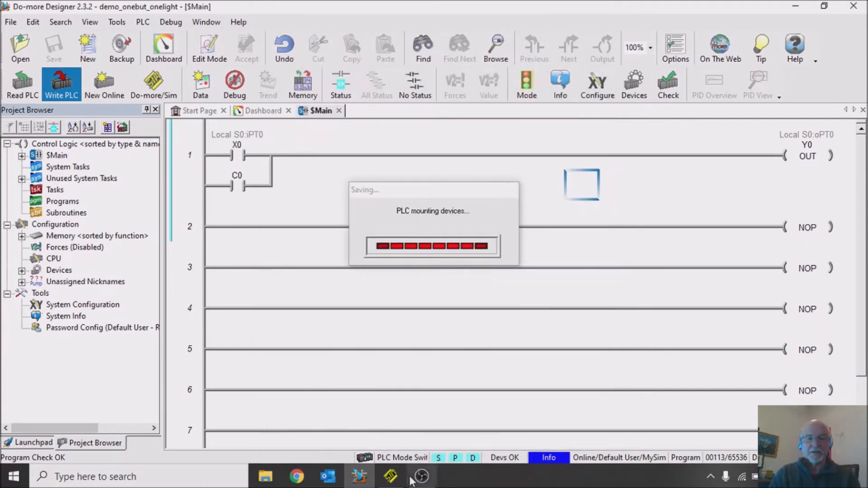
{"action": "mouse_move", "coordinate": [390, 475]}
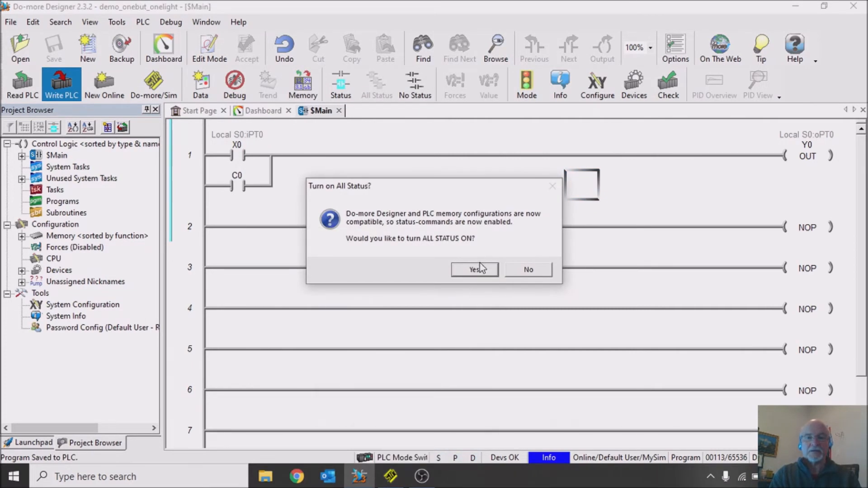
{"action": "left_click", "coordinate": [478, 270]}
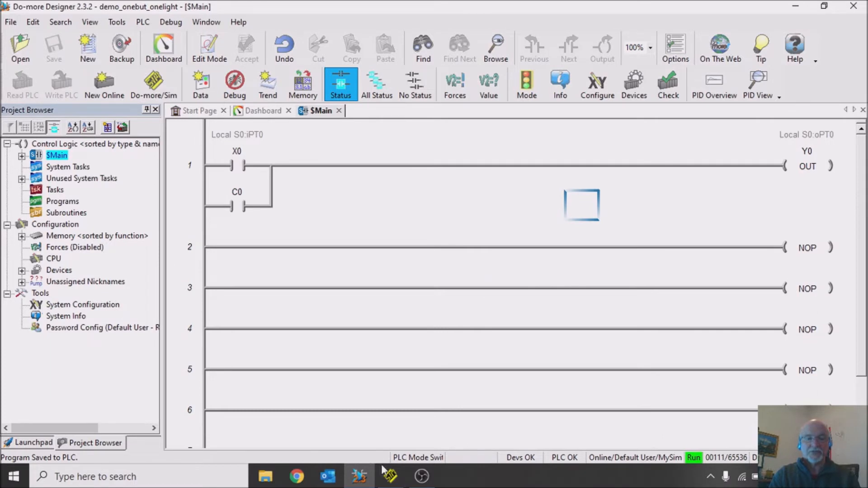
Switch to the Do-more Simulator and toggle discrete input X0 on and off to test the logic
{"action": "left_click", "coordinate": [391, 476]}
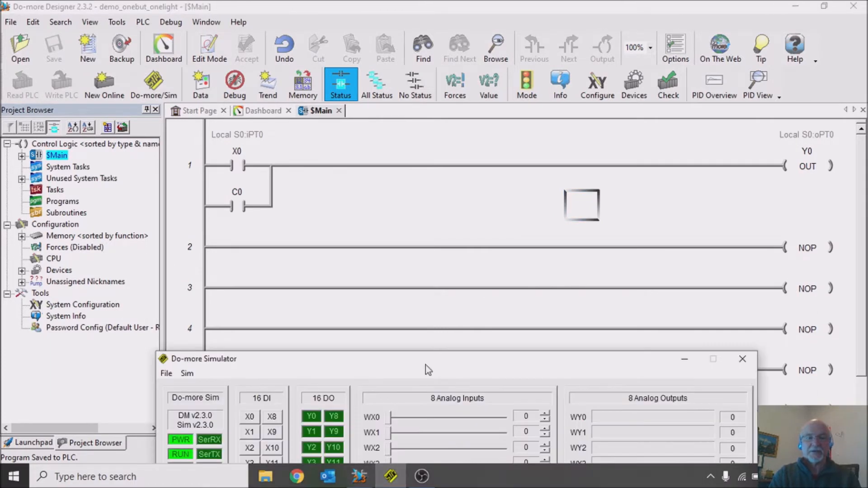
{"action": "left_click_drag", "start_coordinate": [426, 365], "coordinate": [420, 125]}
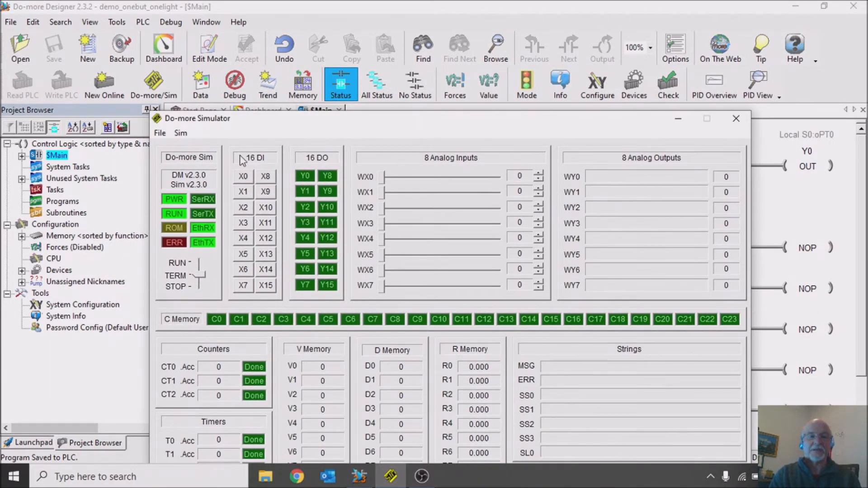
{"action": "left_click", "coordinate": [242, 178]}
{"action": "left_click", "coordinate": [243, 178]}
{"action": "left_click", "coordinate": [243, 179]}
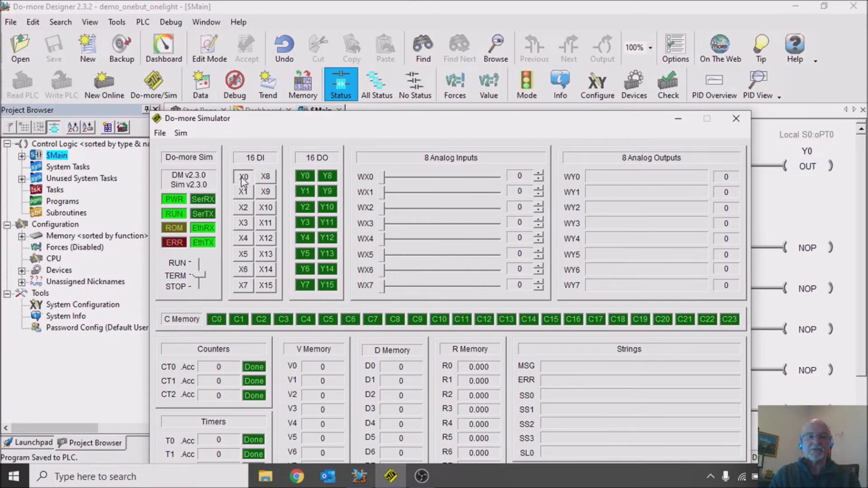
{"action": "left_click", "coordinate": [243, 178]}
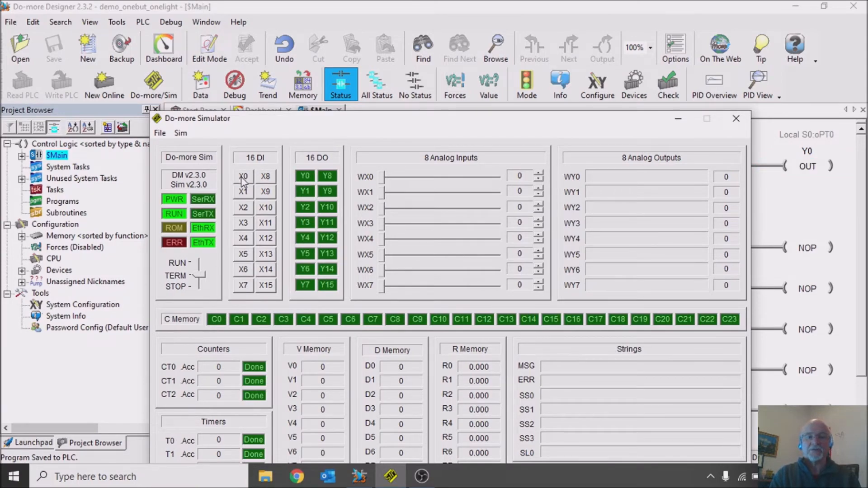
{"action": "left_click", "coordinate": [422, 477]}
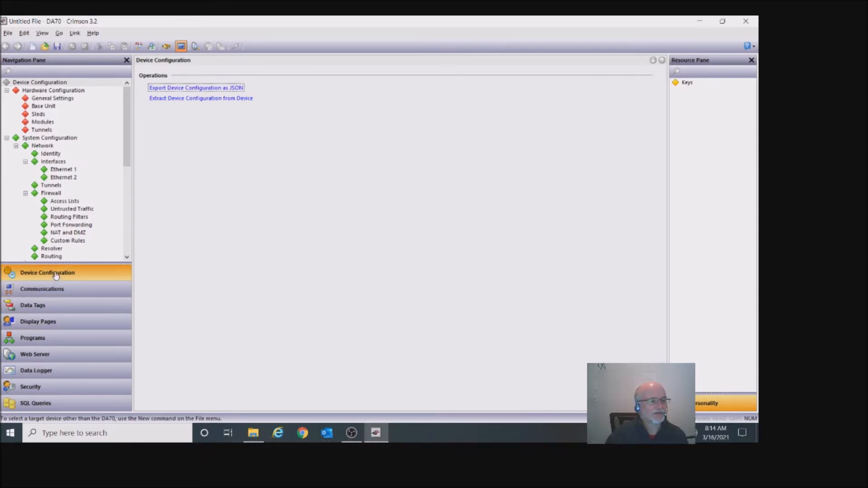
Assign the Automation Direct - Koyo Do-More PLC driver to network Protocol 1 and set PLC1's IP address to 192.168.2.105
{"action": "left_click", "coordinate": [62, 294]}
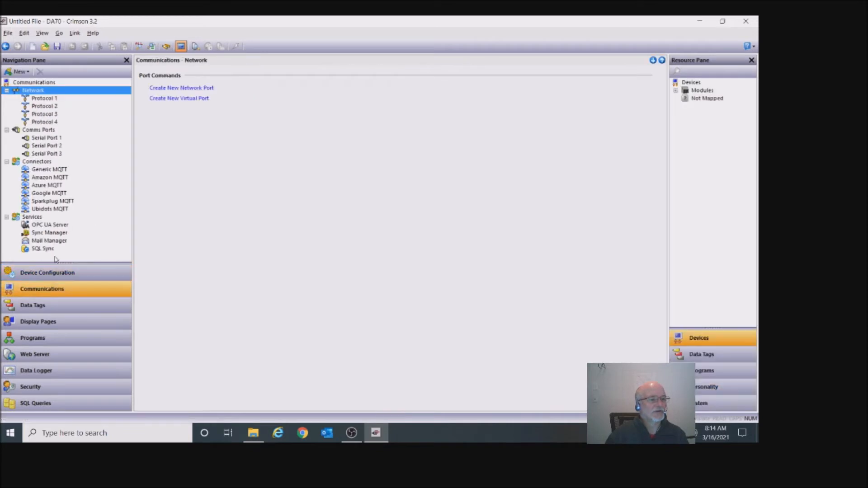
{"action": "left_click", "coordinate": [44, 99]}
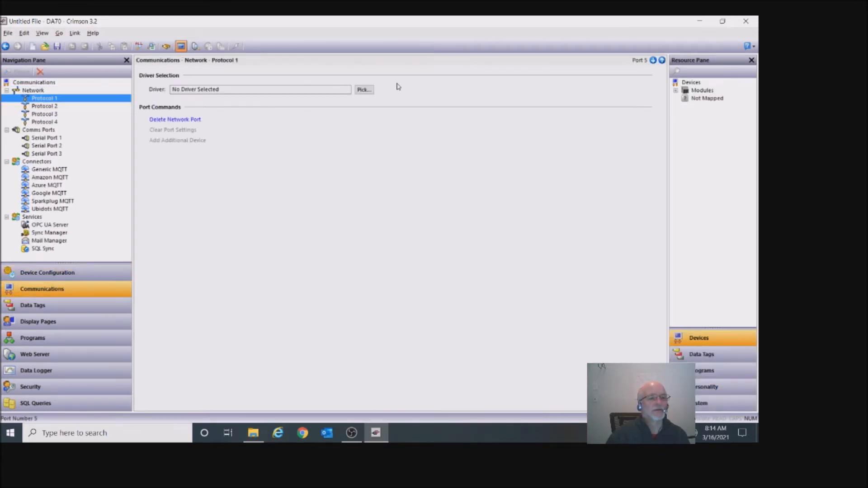
{"action": "left_click", "coordinate": [364, 91]}
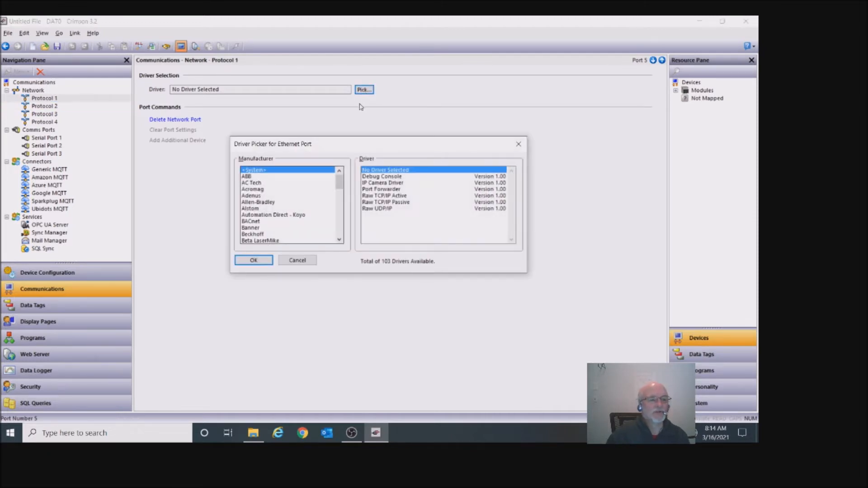
{"action": "left_click", "coordinate": [270, 216]}
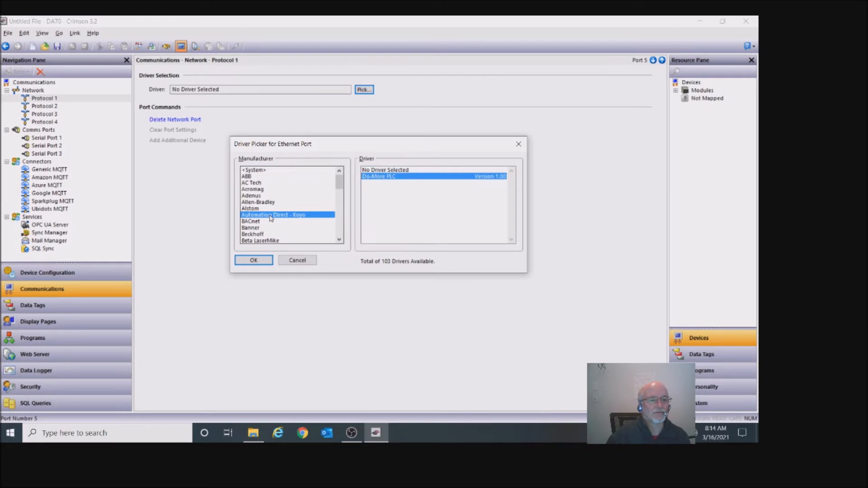
{"action": "left_click", "coordinate": [255, 261]}
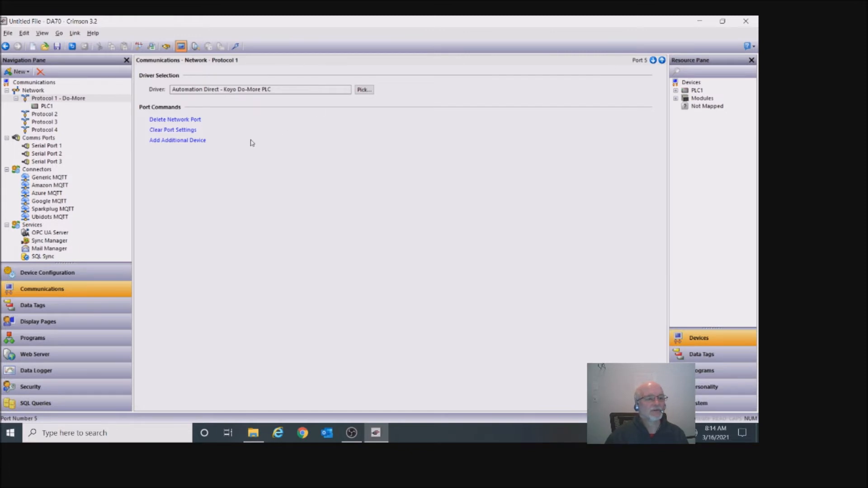
{"action": "left_click", "coordinate": [47, 107]}
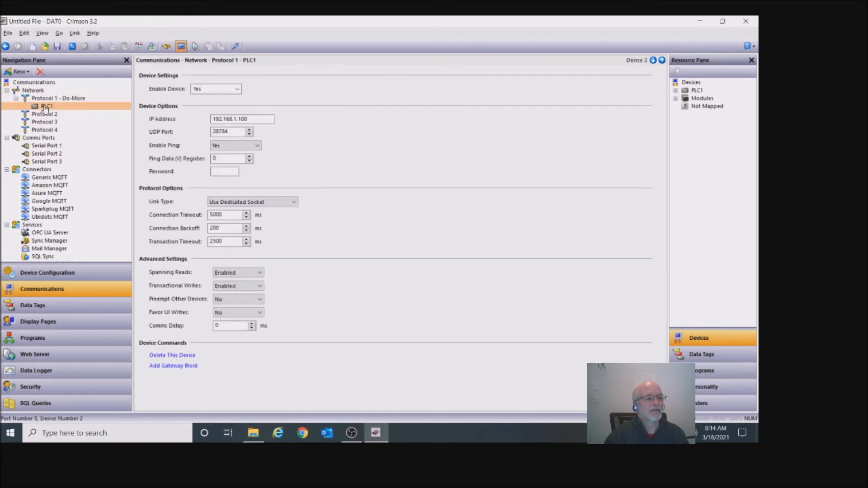
{"action": "left_click", "coordinate": [261, 120]}
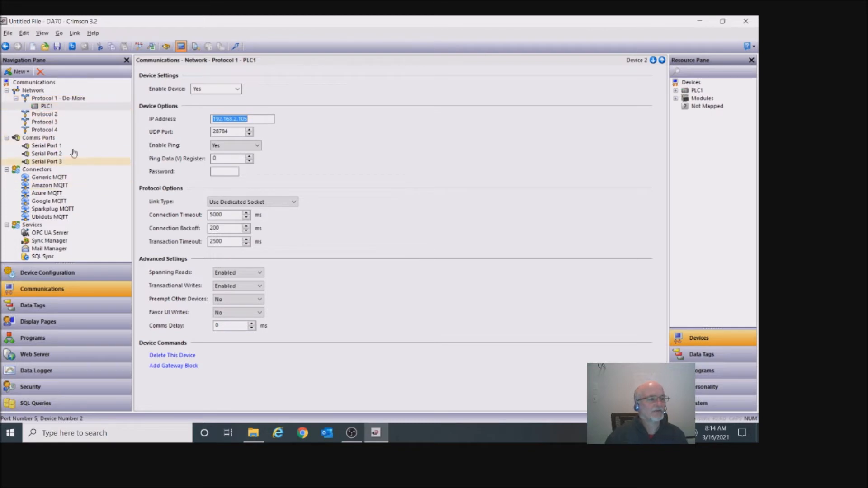
Create two new flag tags in the data tags
{"action": "left_click", "coordinate": [33, 306]}
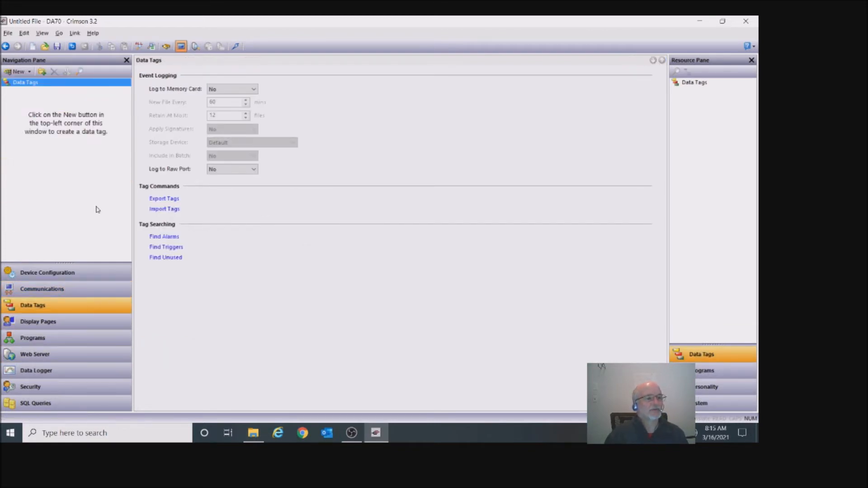
{"action": "left_click", "coordinate": [30, 73]}
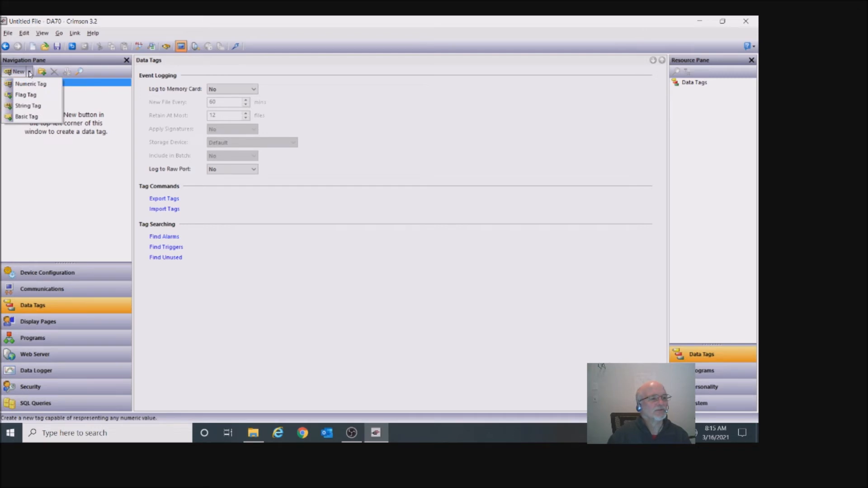
{"action": "left_click", "coordinate": [32, 97]}
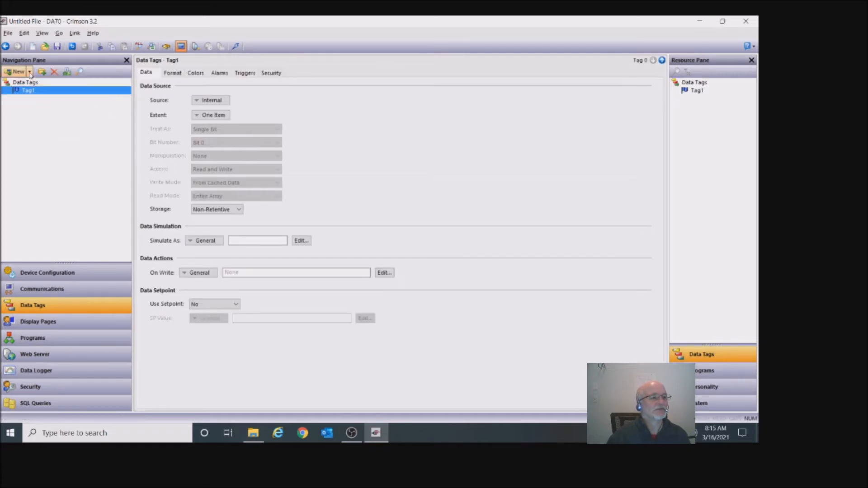
{"action": "left_click", "coordinate": [18, 72]}
{"action": "left_click", "coordinate": [30, 97]}
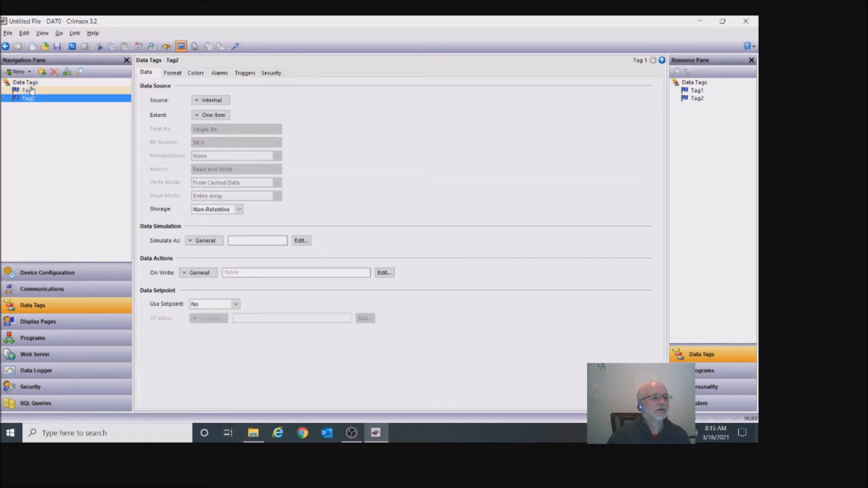
Rename the first flag tag as pushbutton and the second as indicator
{"action": "left_click", "coordinate": [38, 90]}
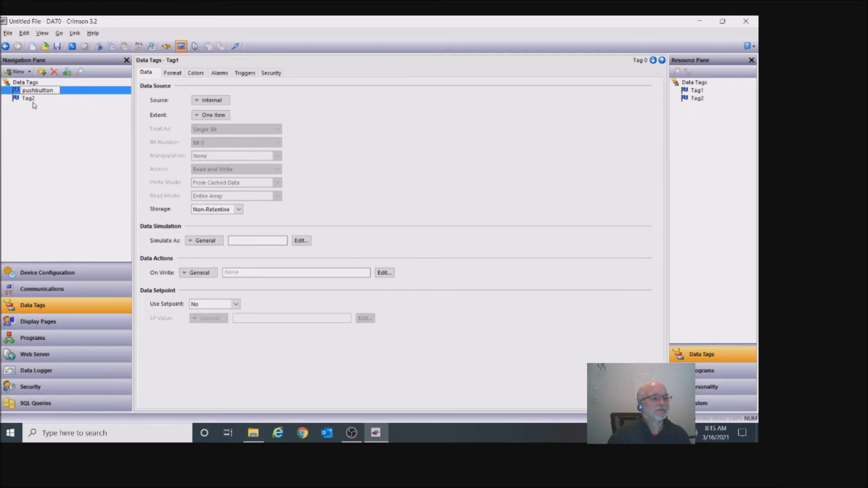
{"action": "left_click", "coordinate": [28, 99]}
{"action": "left_click", "coordinate": [31, 91]}
{"action": "left_click", "coordinate": [34, 92]}
{"action": "type", "text": "pushbutton"}
{"action": "key", "text": "Return"}
{"action": "left_click", "coordinate": [32, 101]}
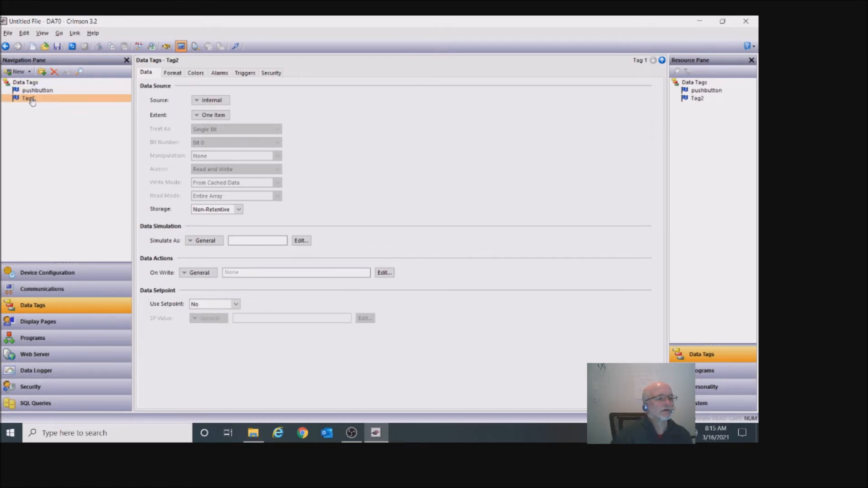
{"action": "left_click", "coordinate": [32, 100]}
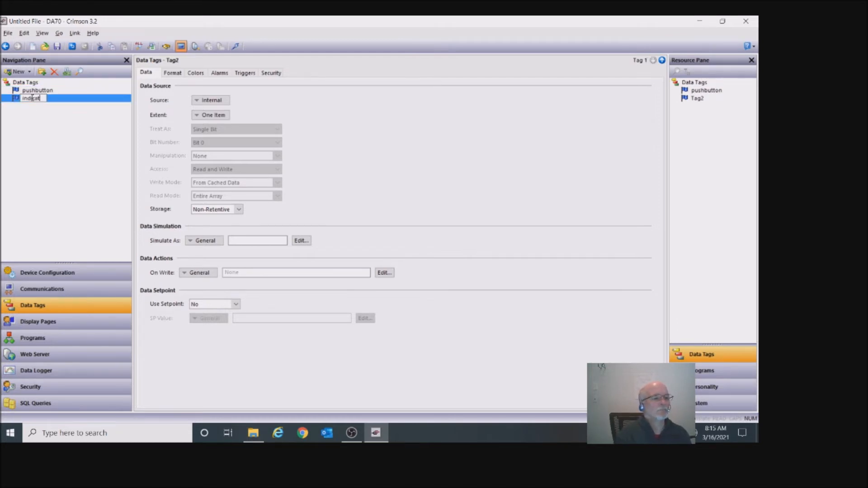
{"action": "key", "text": "Return"}
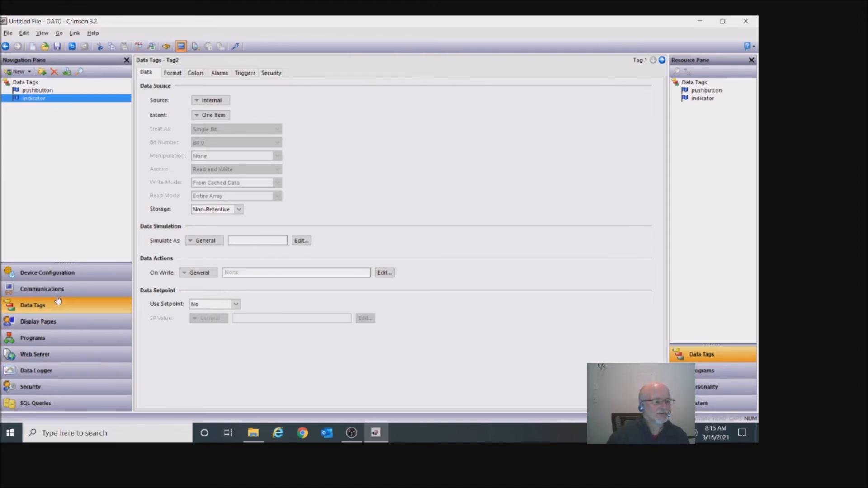
Set the pushbutton tag's data source to PLC1 program control bit C00000
{"action": "left_click", "coordinate": [45, 91]}
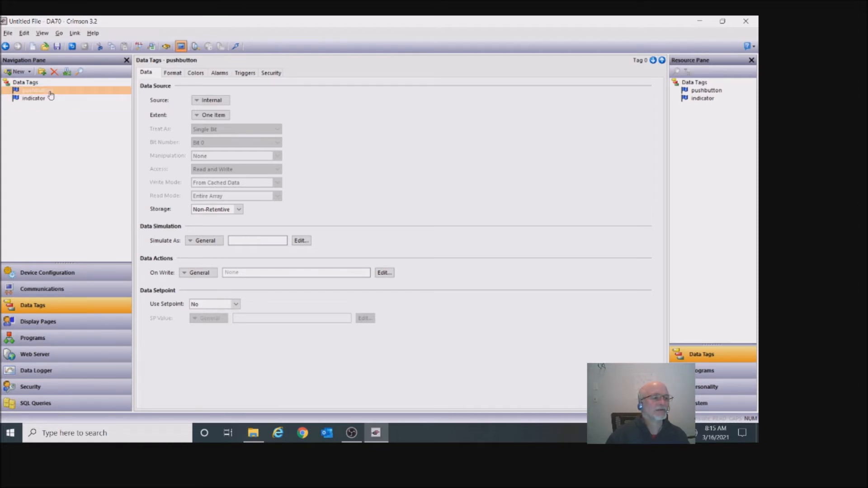
{"action": "left_click", "coordinate": [50, 91]}
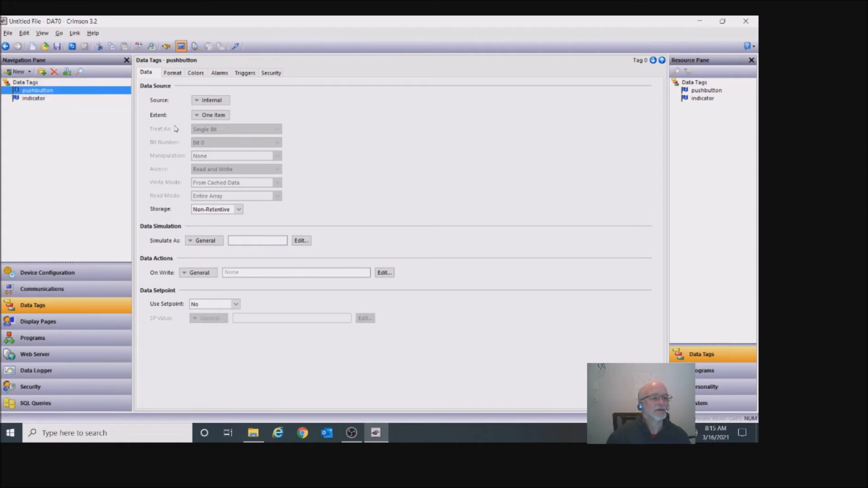
{"action": "left_click", "coordinate": [218, 102]}
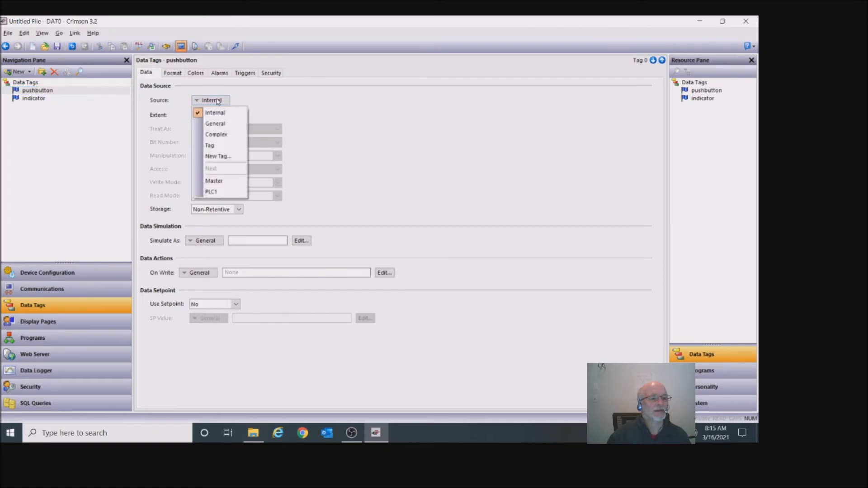
{"action": "left_click", "coordinate": [218, 195]}
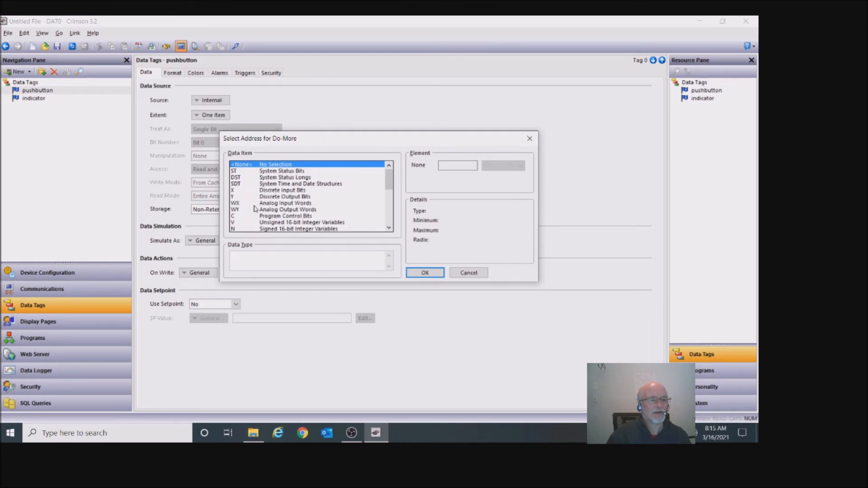
{"action": "left_click", "coordinate": [235, 217]}
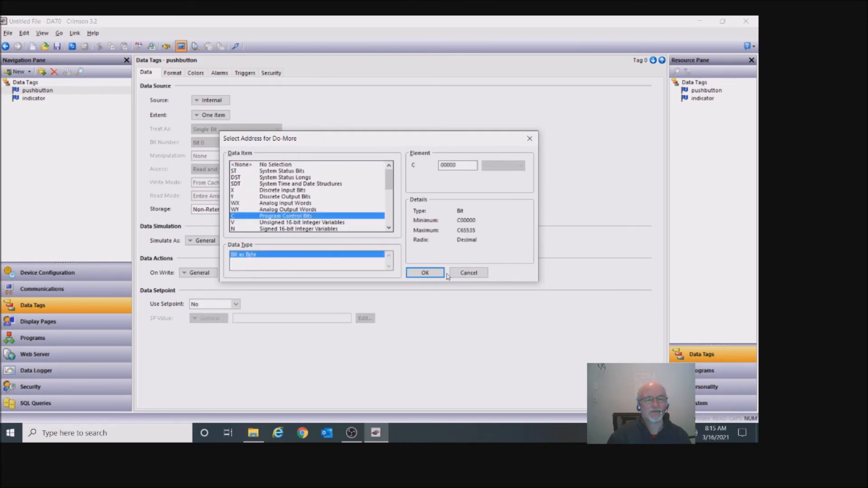
{"action": "left_click", "coordinate": [425, 273]}
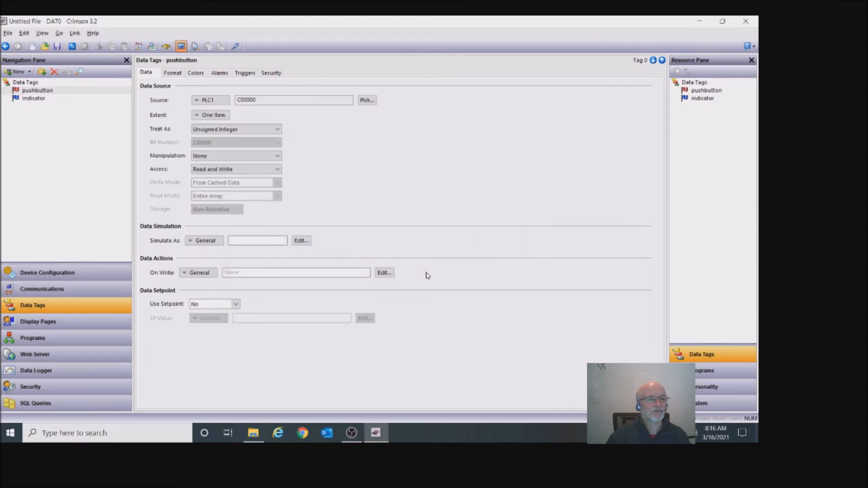
Set the indicator tag's data source to PLC1 discrete output bit Y00000
{"action": "left_click", "coordinate": [30, 101]}
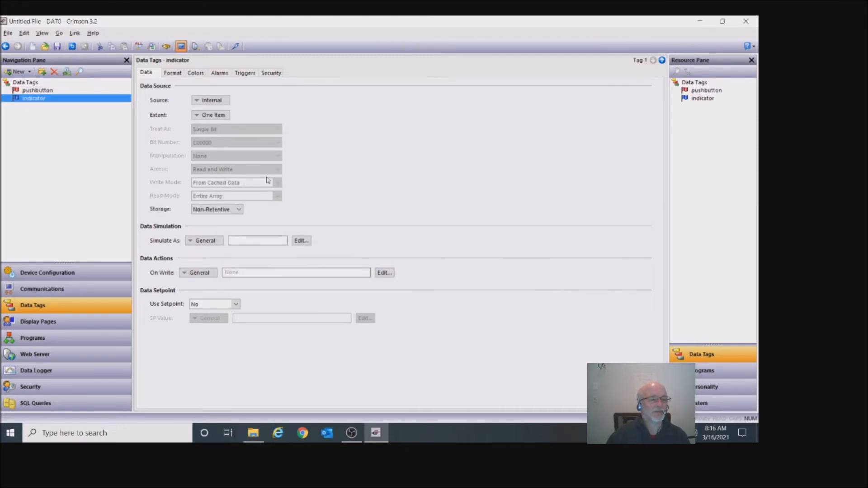
{"action": "left_click", "coordinate": [209, 101]}
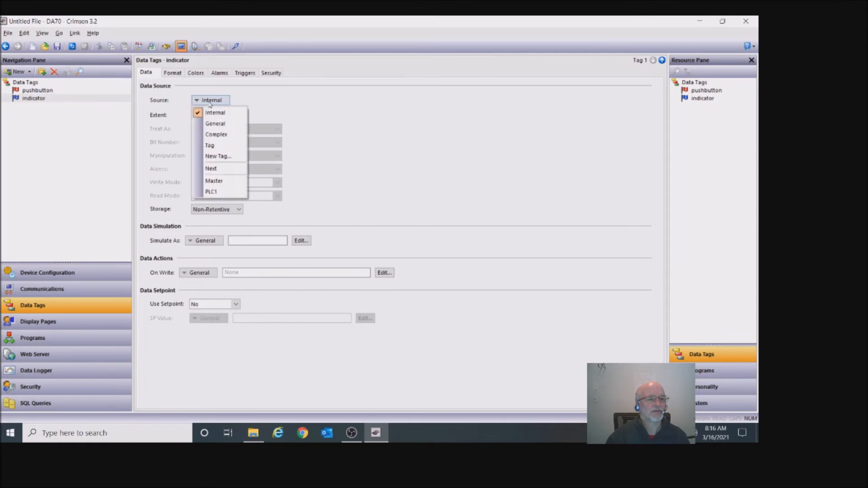
{"action": "left_click", "coordinate": [219, 197]}
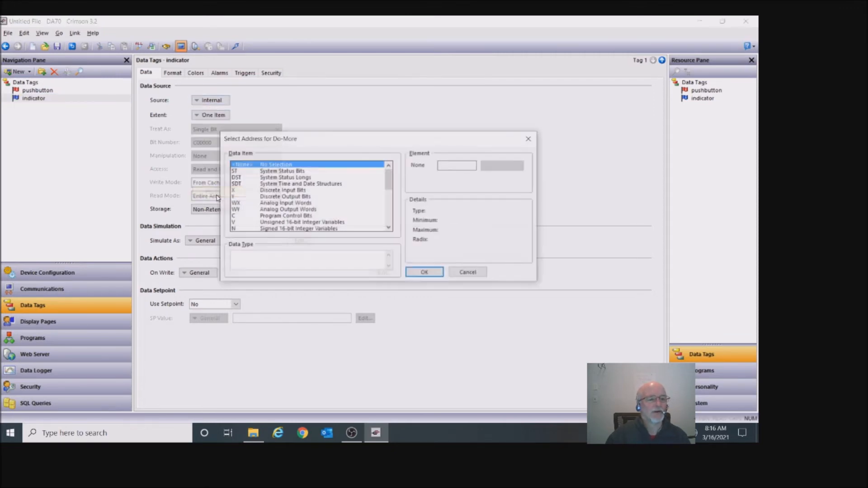
{"action": "left_click", "coordinate": [245, 197]}
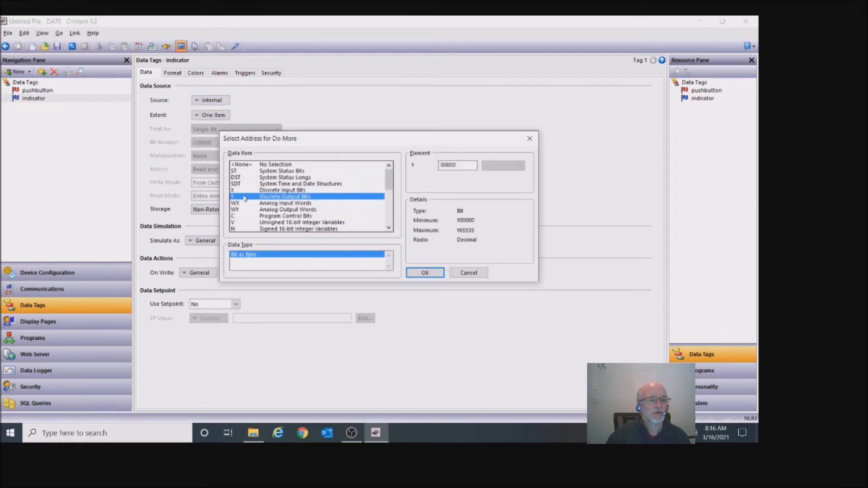
{"action": "left_click", "coordinate": [425, 273]}
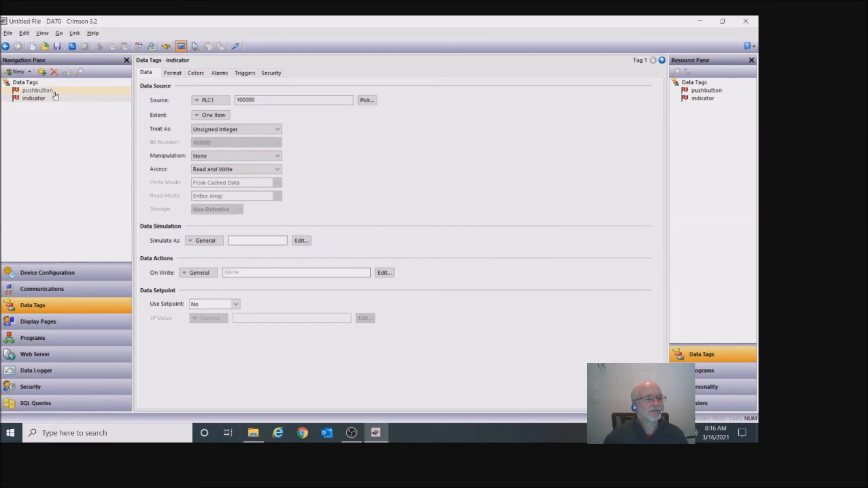
Dismiss the scratchpad tip for good on display page Page1 and place a round red action button, about 86 by 86 pixels, at the page's upper left
{"action": "left_click", "coordinate": [68, 321]}
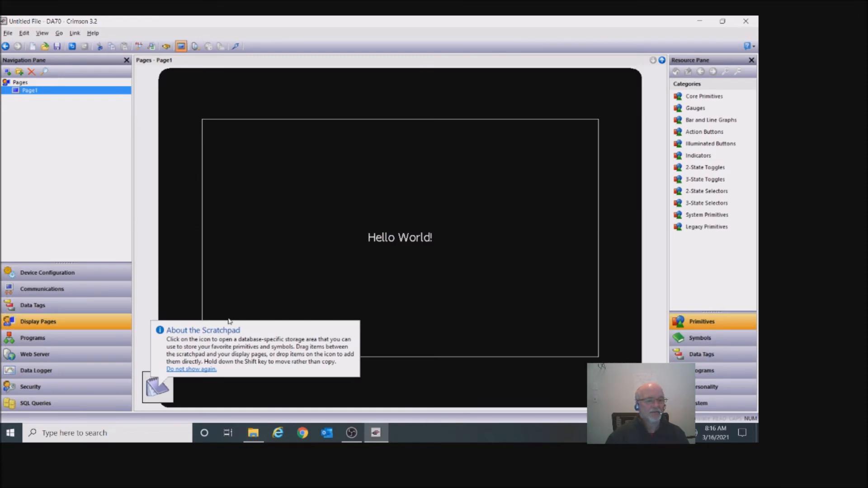
{"action": "left_click", "coordinate": [287, 285]}
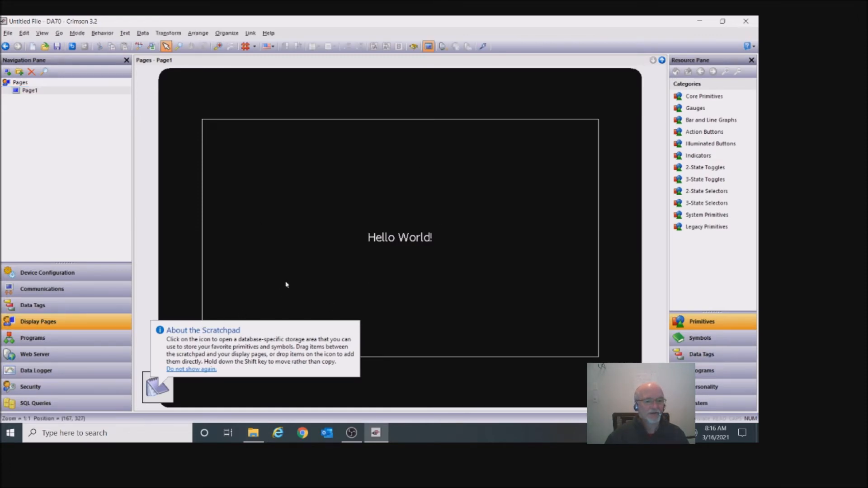
{"action": "left_click", "coordinate": [197, 369]}
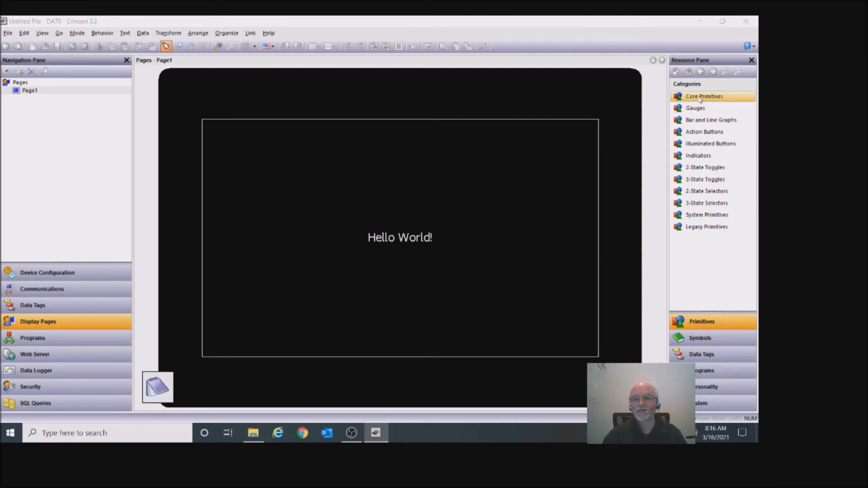
{"action": "left_click", "coordinate": [701, 97]}
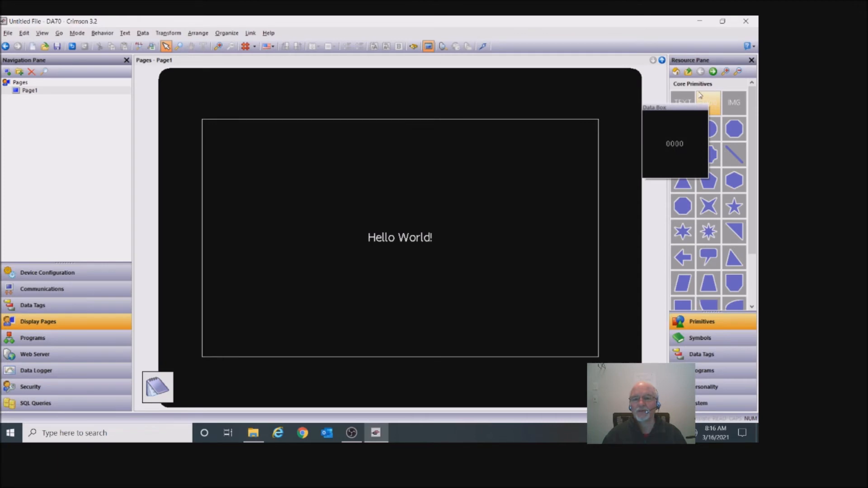
{"action": "left_click", "coordinate": [714, 73]}
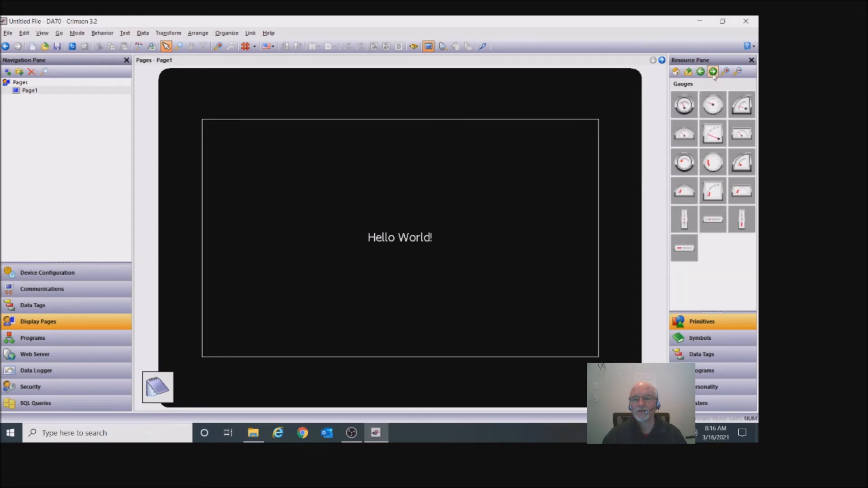
{"action": "left_click", "coordinate": [713, 72]}
{"action": "left_click", "coordinate": [714, 73]}
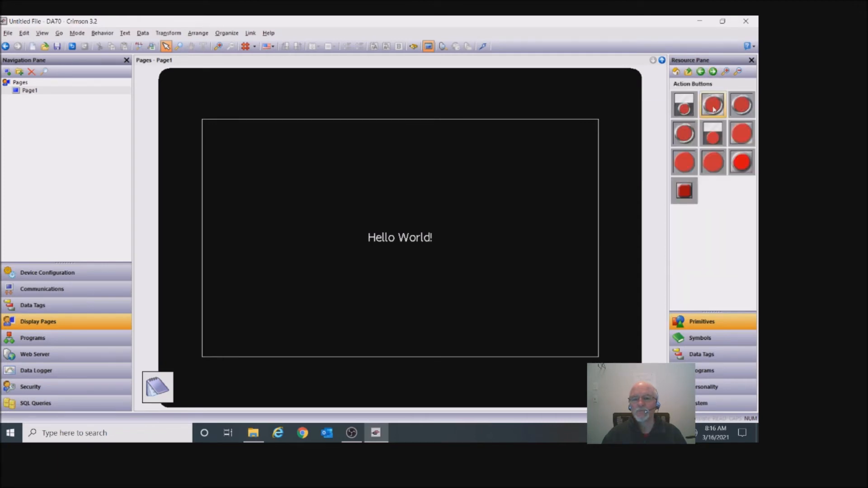
{"action": "left_click_drag", "start_coordinate": [714, 105], "coordinate": [279, 142]}
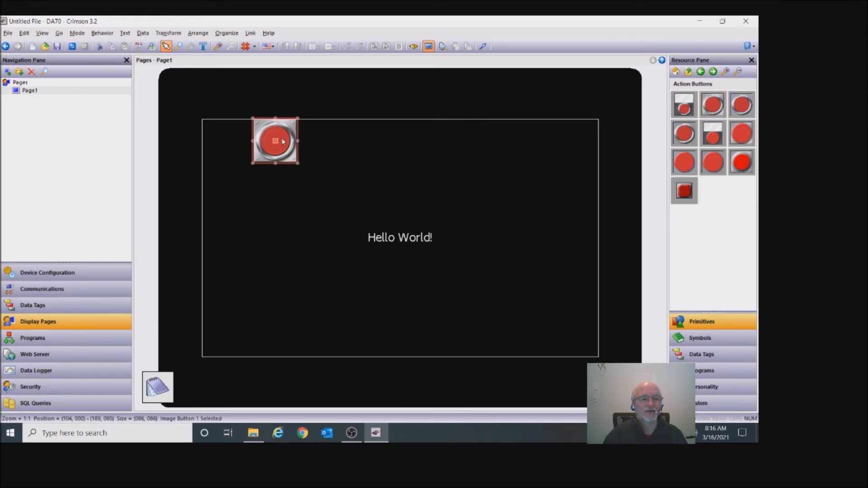
Place a round red indicator, about 86 by 86 pixels, on Page1 to the right of the action button, aligned with it
{"action": "left_click", "coordinate": [714, 72]}
{"action": "left_click", "coordinate": [714, 71]}
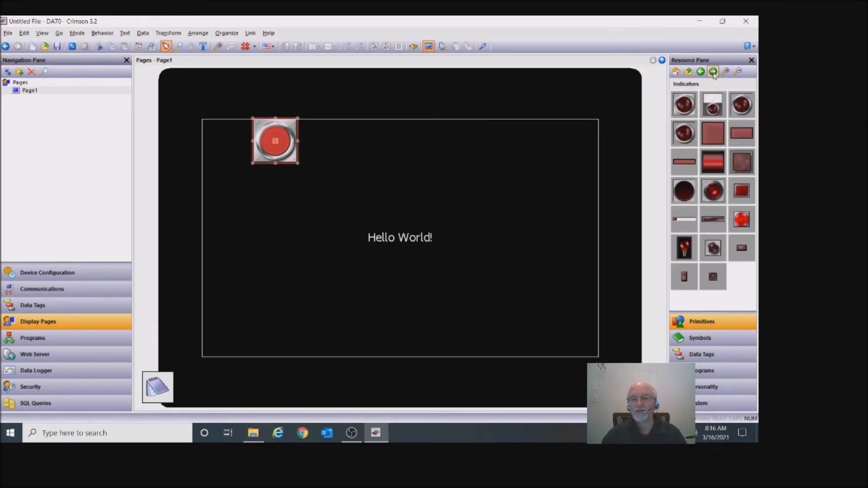
{"action": "left_click_drag", "start_coordinate": [684, 105], "coordinate": [387, 145]}
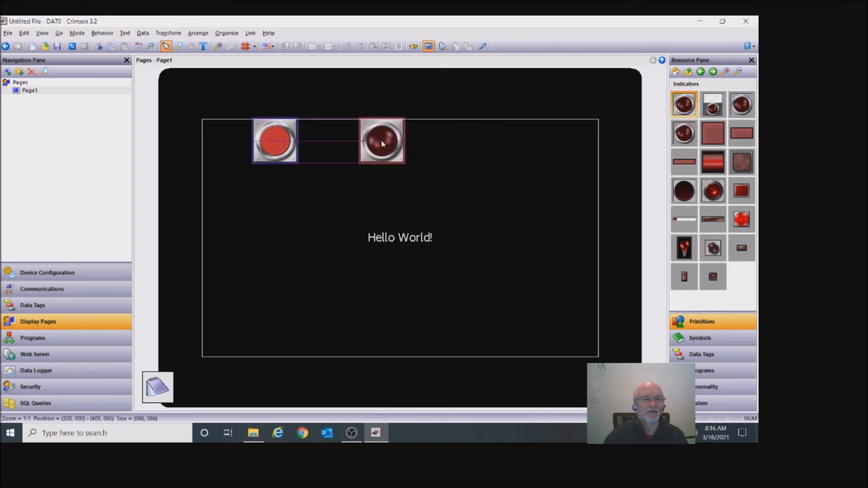
Set the red button's action to the Push Button operation with button type NO Momentary
{"action": "left_click", "coordinate": [275, 146]}
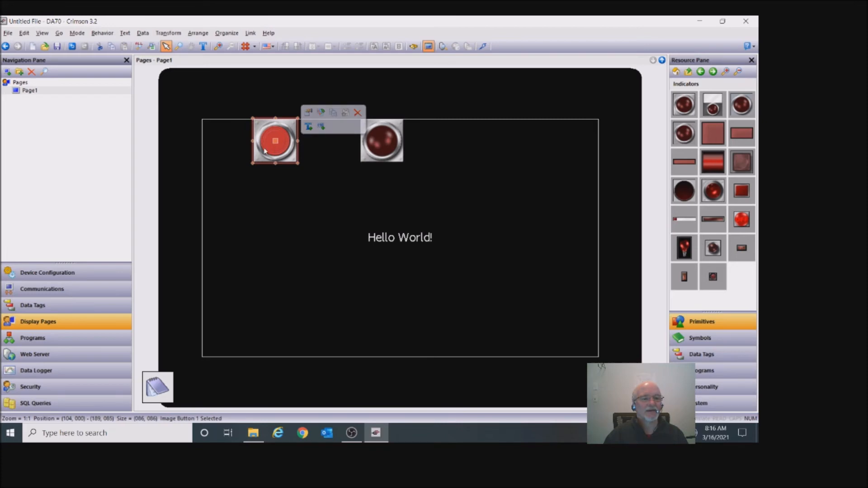
{"action": "right_click", "coordinate": [267, 152]}
{"action": "left_click", "coordinate": [295, 307]}
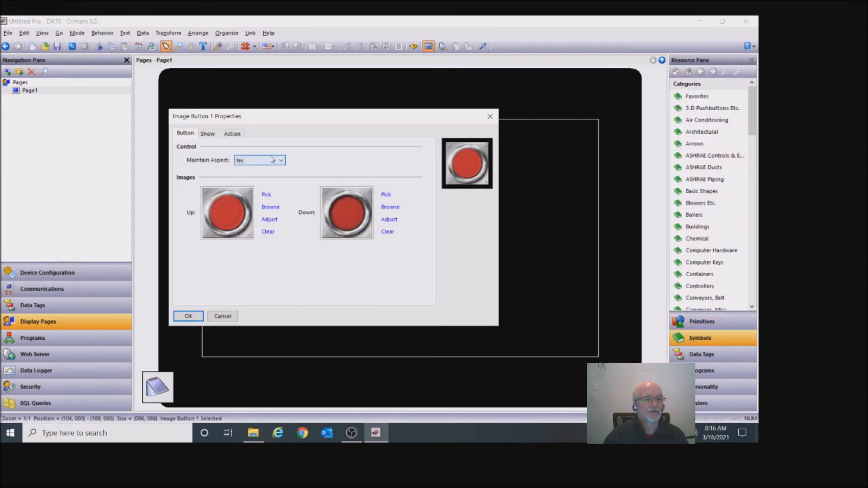
{"action": "left_click", "coordinate": [238, 136]}
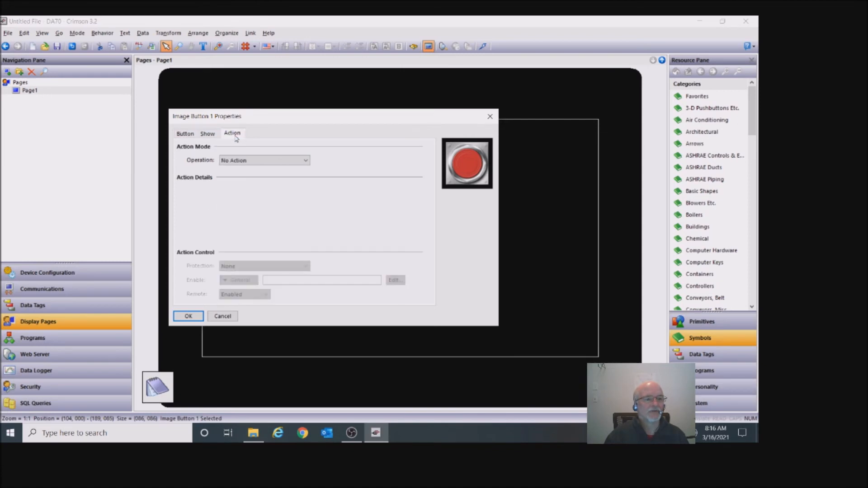
{"action": "left_click", "coordinate": [260, 161]}
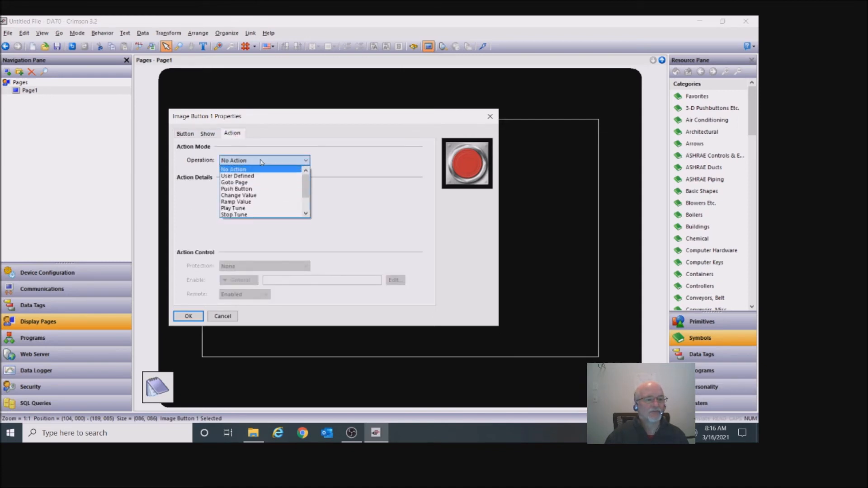
{"action": "left_click", "coordinate": [256, 189]}
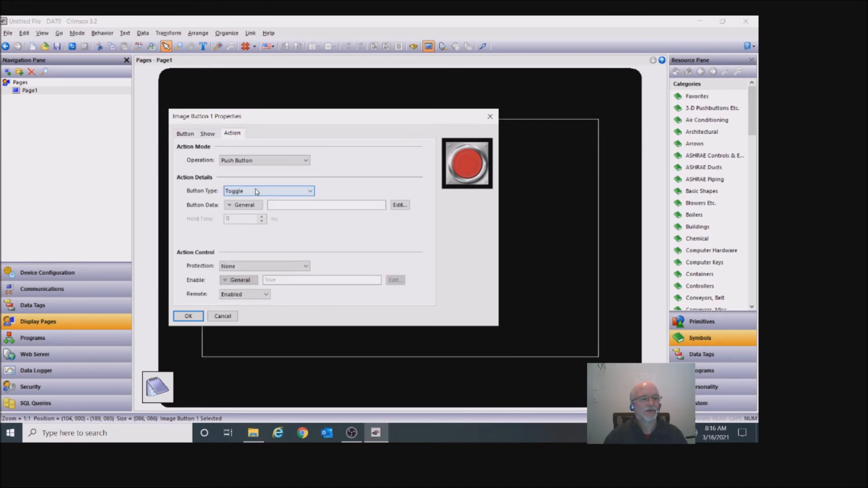
{"action": "left_click", "coordinate": [266, 195]}
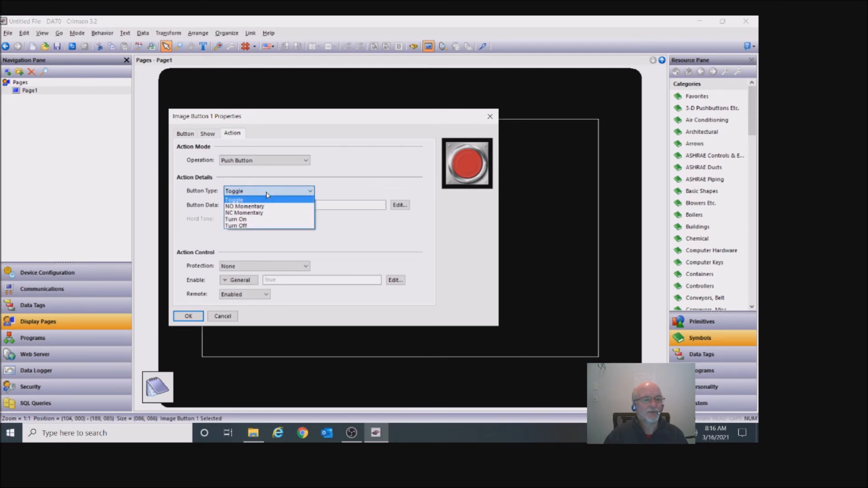
{"action": "left_click", "coordinate": [262, 208]}
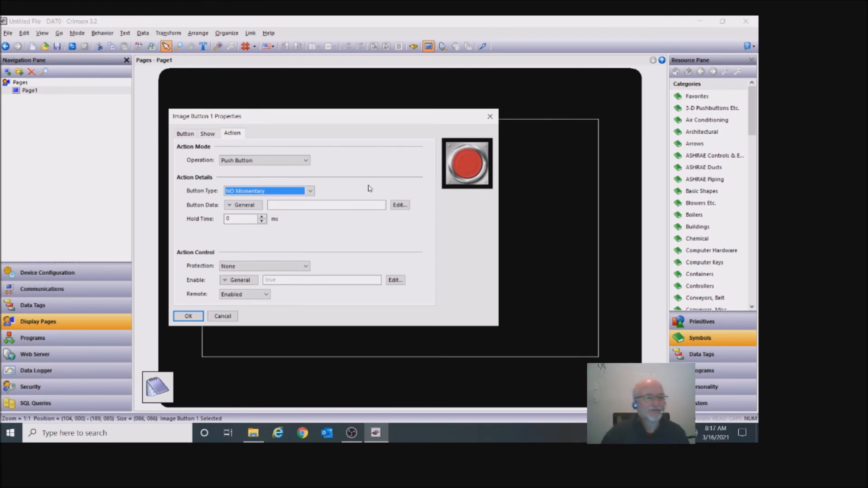
{"action": "left_click", "coordinate": [324, 190]}
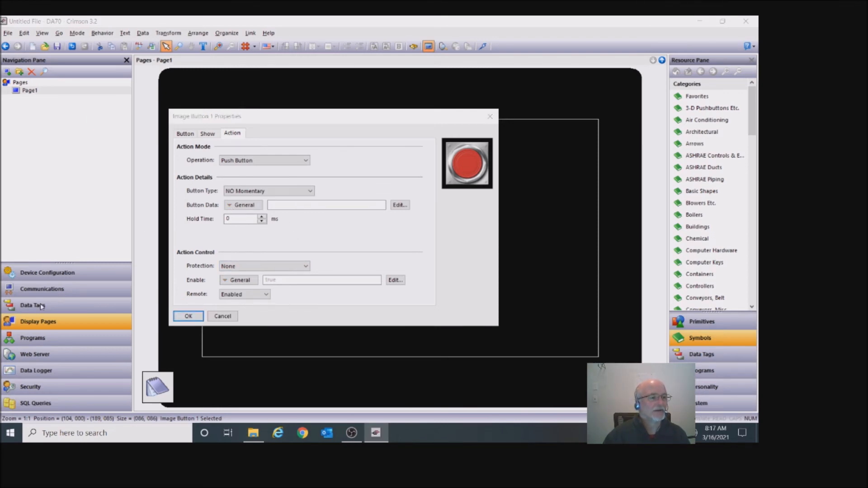
Assign the pushbutton tag as the red button's button data and accept its properties
{"action": "left_click", "coordinate": [713, 356]}
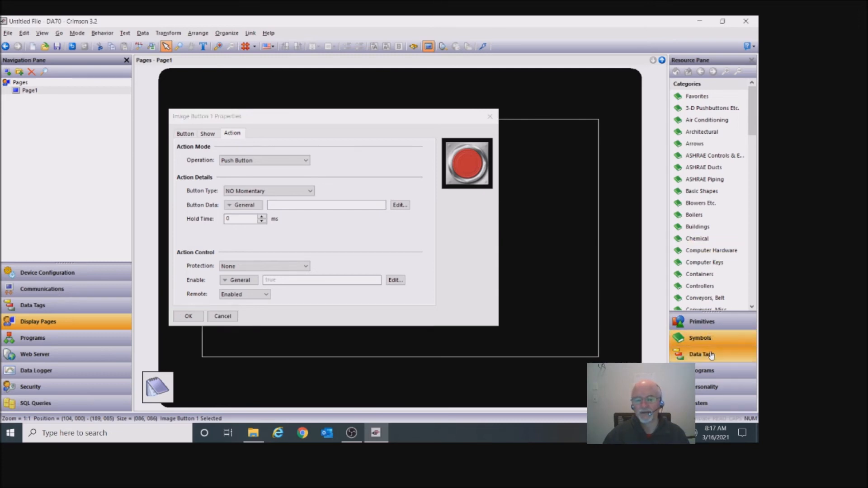
{"action": "left_click_drag", "start_coordinate": [704, 93], "coordinate": [306, 211]}
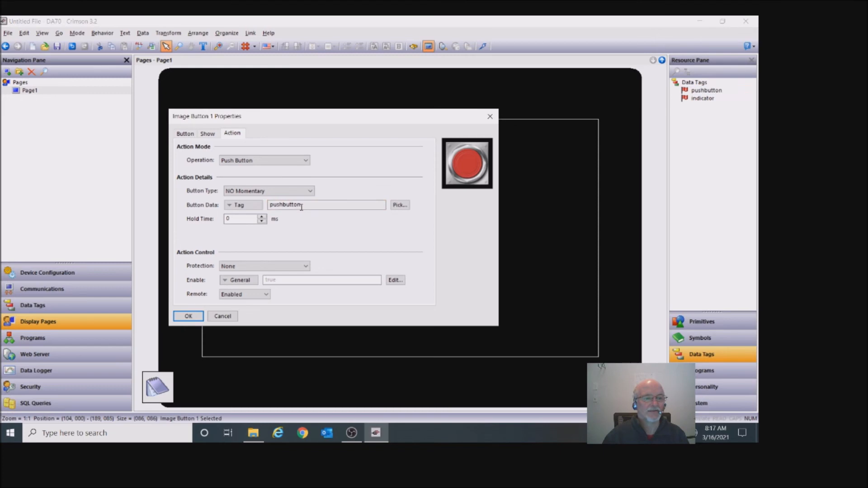
{"action": "left_click", "coordinate": [191, 317]}
Assign the indicator tag as the status of the indicator light on Page1 and accept its properties
{"action": "left_click", "coordinate": [378, 150]}
{"action": "right_click", "coordinate": [378, 150]}
{"action": "left_click", "coordinate": [398, 302]}
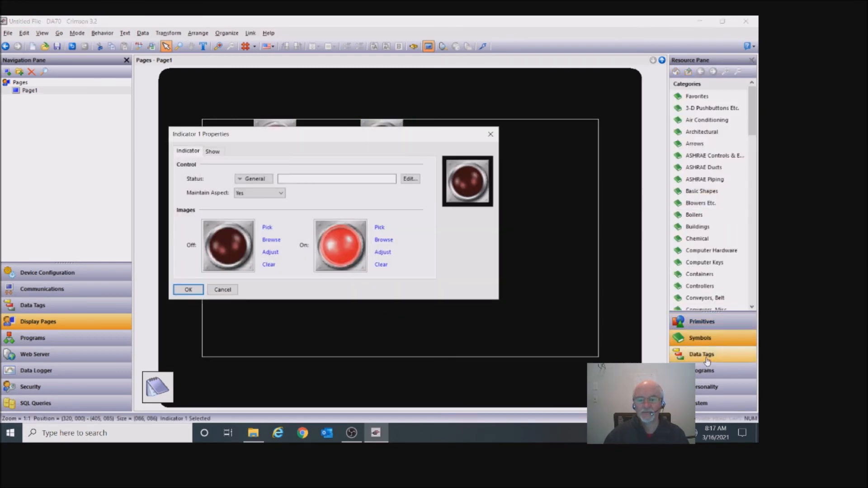
{"action": "left_click", "coordinate": [708, 355]}
{"action": "left_click_drag", "start_coordinate": [704, 98], "coordinate": [328, 182]}
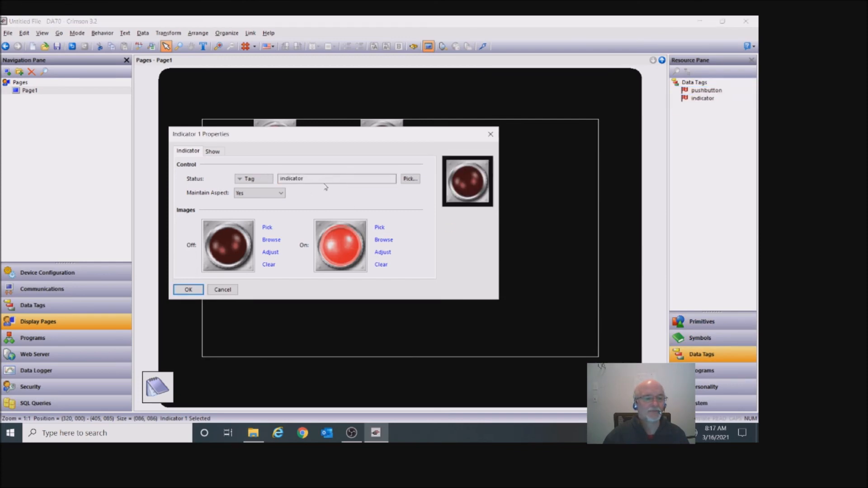
{"action": "left_click", "coordinate": [190, 293]}
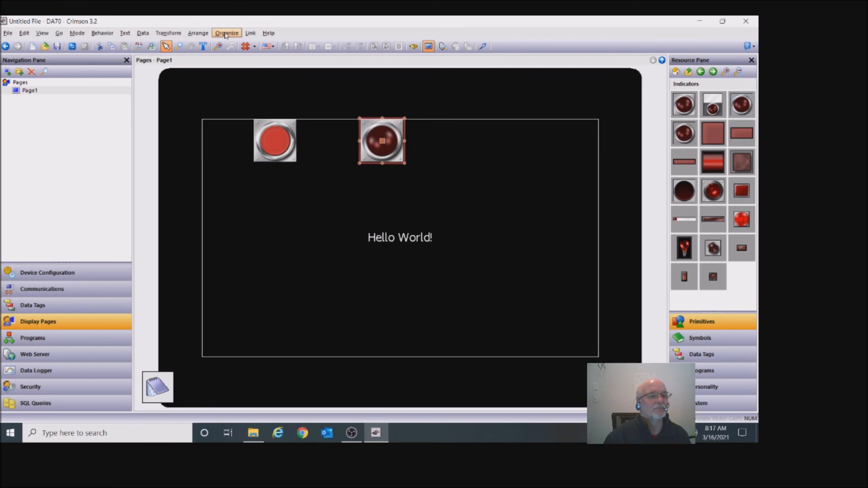
Configure the link to send to the emulator, with emulator Ethernet Port 1 mapped to the Realtek PCIe GbE Family Controller
{"action": "left_click", "coordinate": [251, 34]}
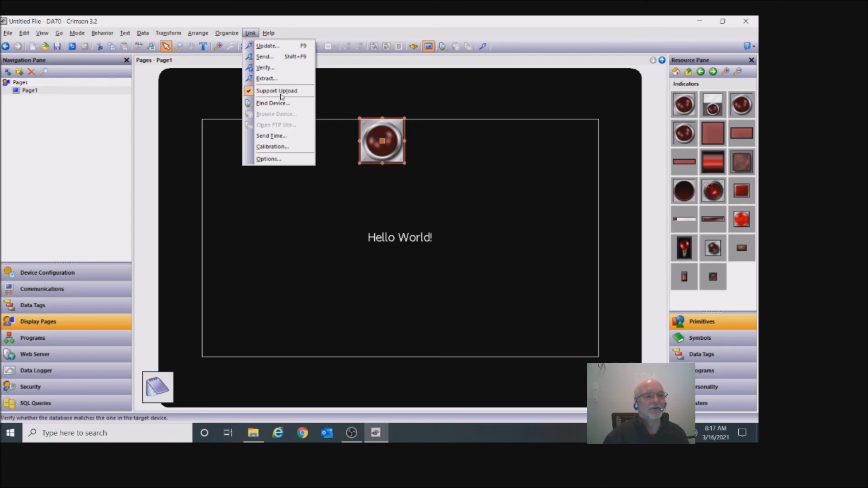
{"action": "left_click", "coordinate": [269, 159]}
{"action": "left_click", "coordinate": [313, 258]}
{"action": "left_click", "coordinate": [428, 258]}
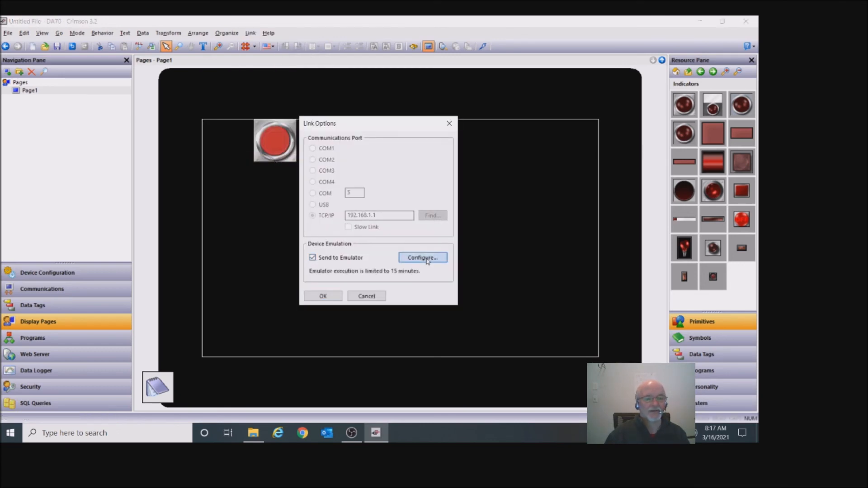
{"action": "left_click", "coordinate": [407, 215]}
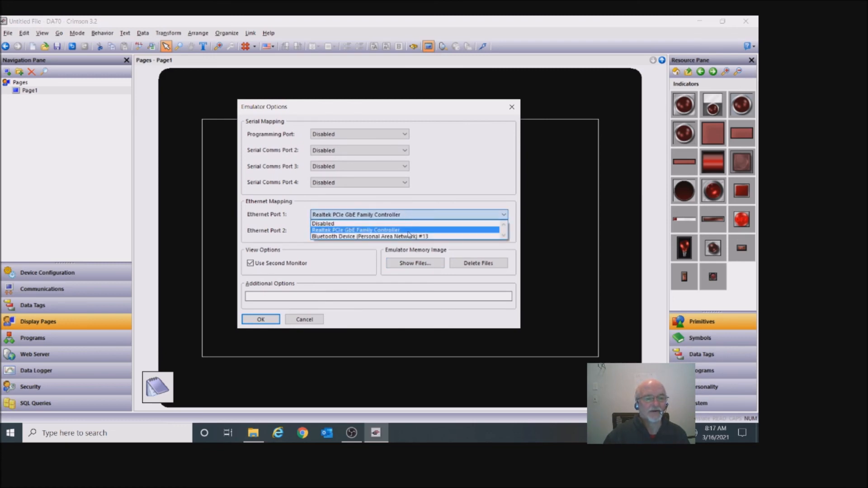
{"action": "left_click", "coordinate": [405, 233]}
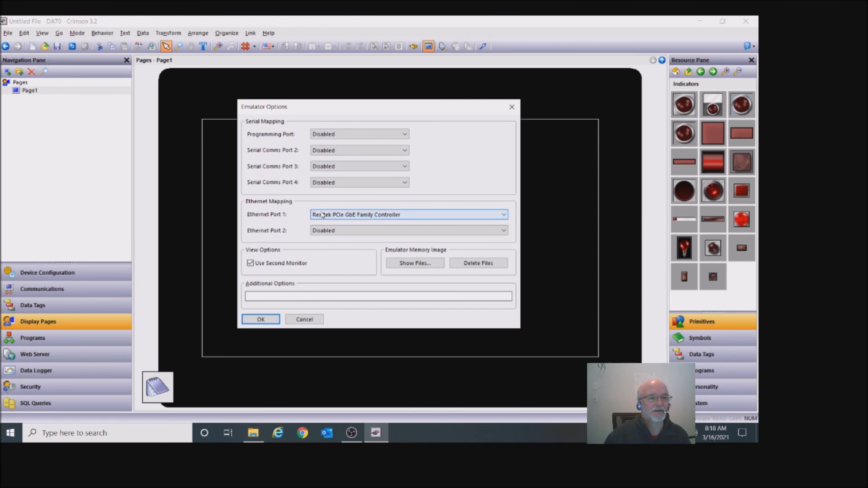
{"action": "left_click", "coordinate": [261, 321]}
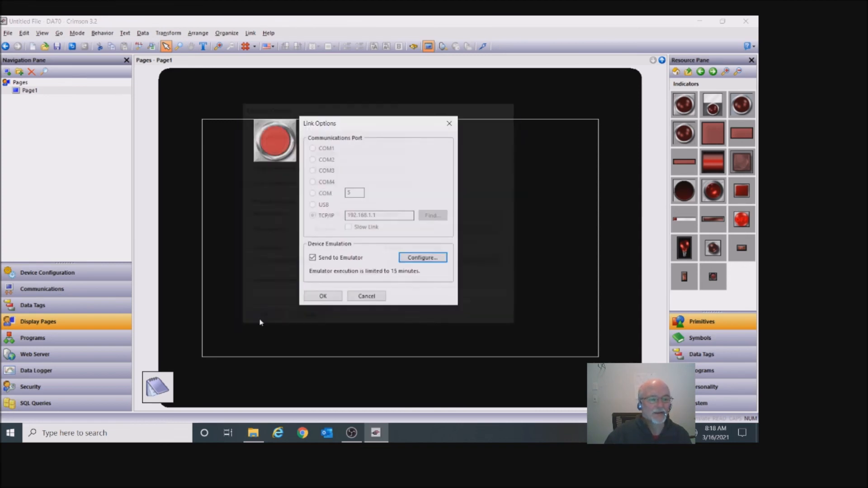
{"action": "left_click", "coordinate": [321, 297]}
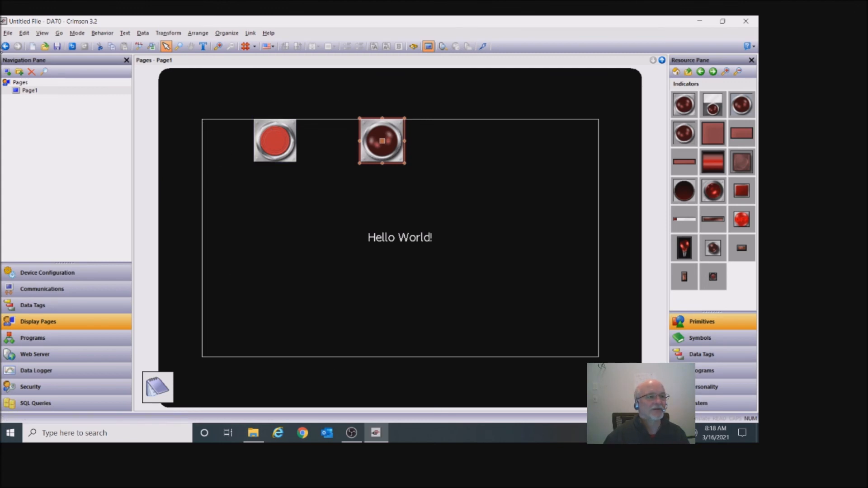
Save the project under the file name marksimple
{"action": "left_click", "coordinate": [8, 33]}
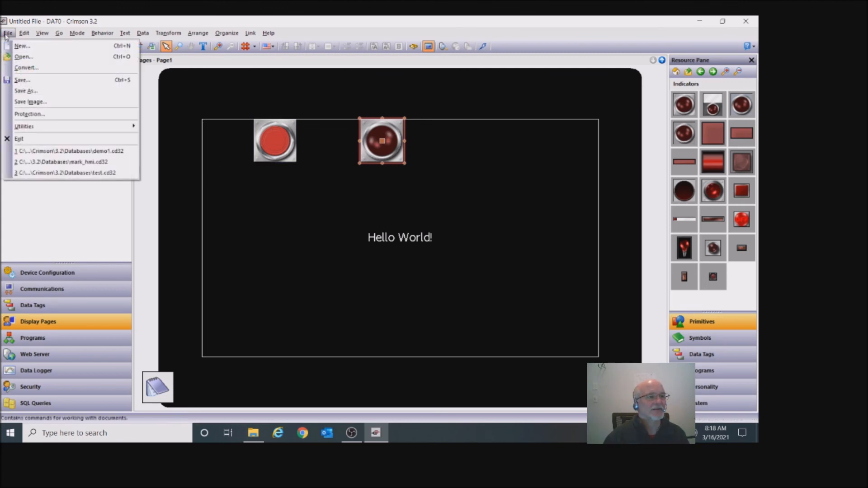
{"action": "left_click", "coordinate": [24, 93]}
{"action": "type", "text": "marksimple"}
{"action": "key", "text": "Return"}
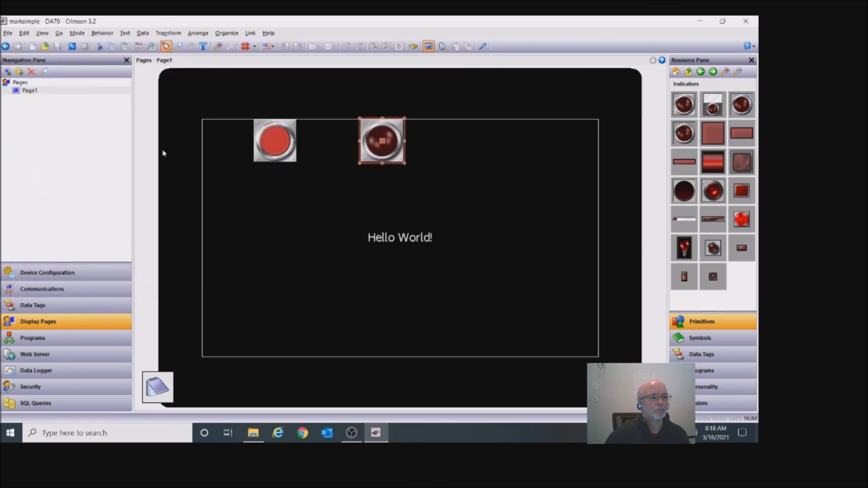
Send the project to the emulator and agree to replace the different database it contains
{"action": "left_click", "coordinate": [484, 47]}
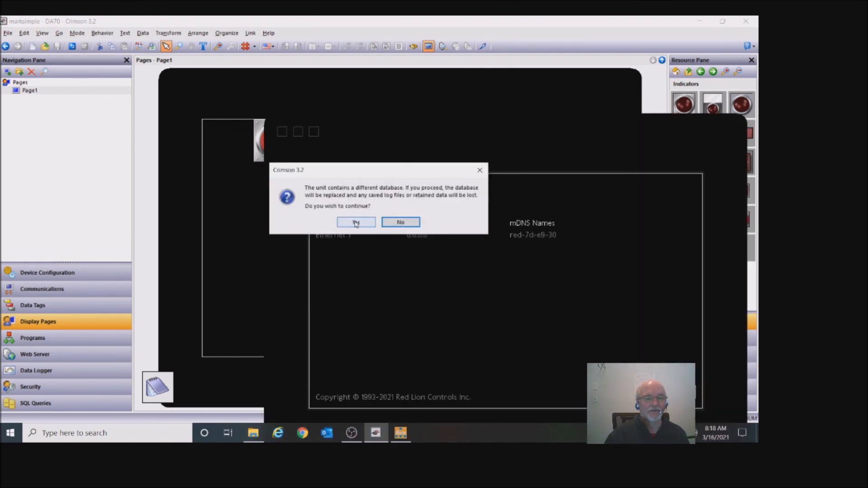
{"action": "left_click", "coordinate": [356, 223]}
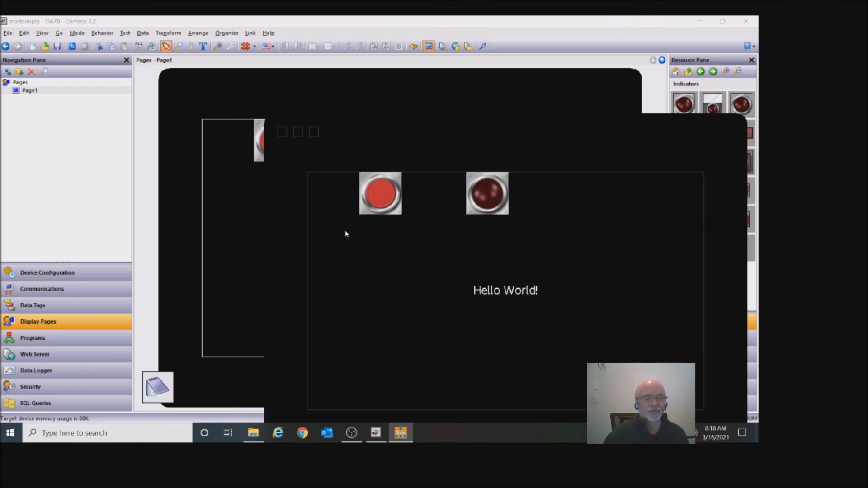
Test the emulated page by operating the red button repeatedly and checking the indicator light's response
{"action": "left_click", "coordinate": [380, 197]}
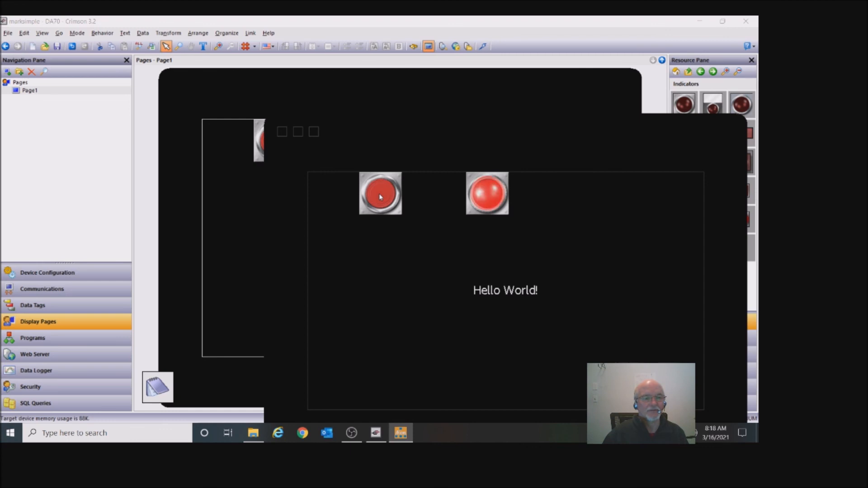
{"action": "left_click", "coordinate": [380, 197]}
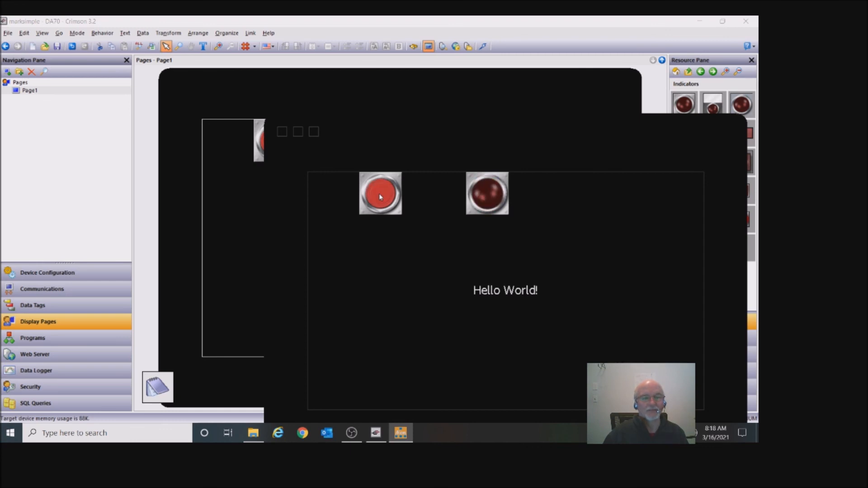
{"action": "left_click", "coordinate": [380, 197]}
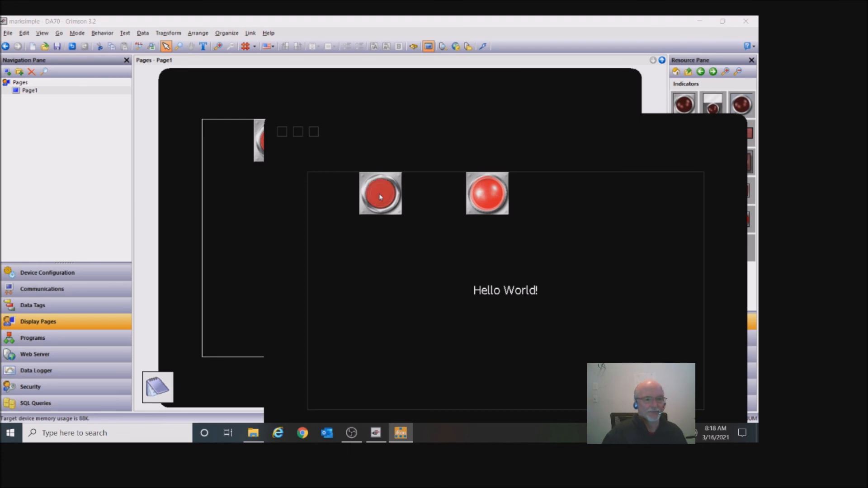
{"action": "left_click", "coordinate": [380, 197]}
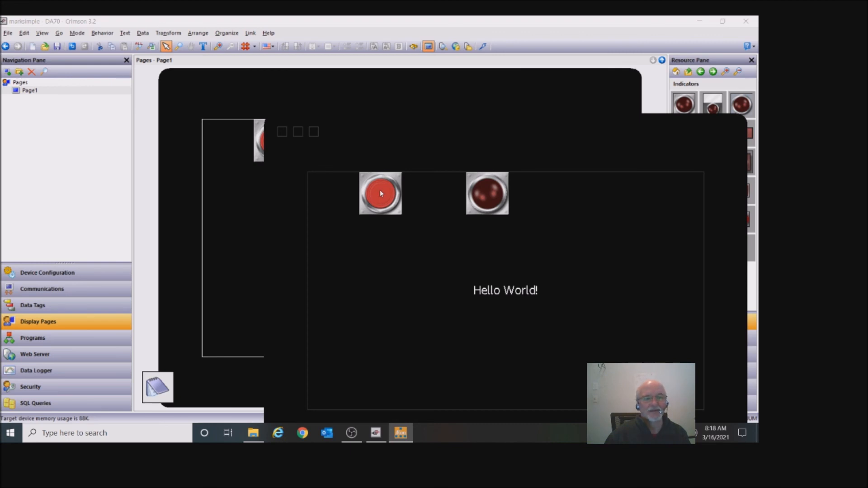
{"action": "left_click", "coordinate": [380, 193]}
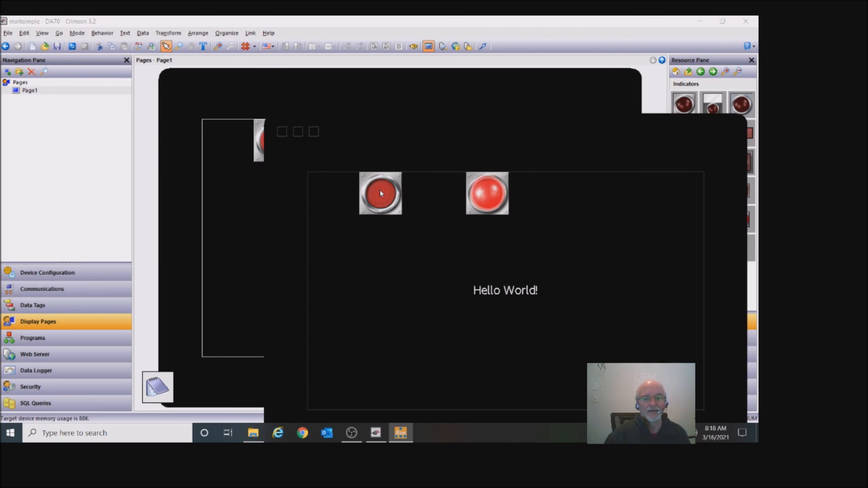
{"action": "left_click", "coordinate": [351, 433]}
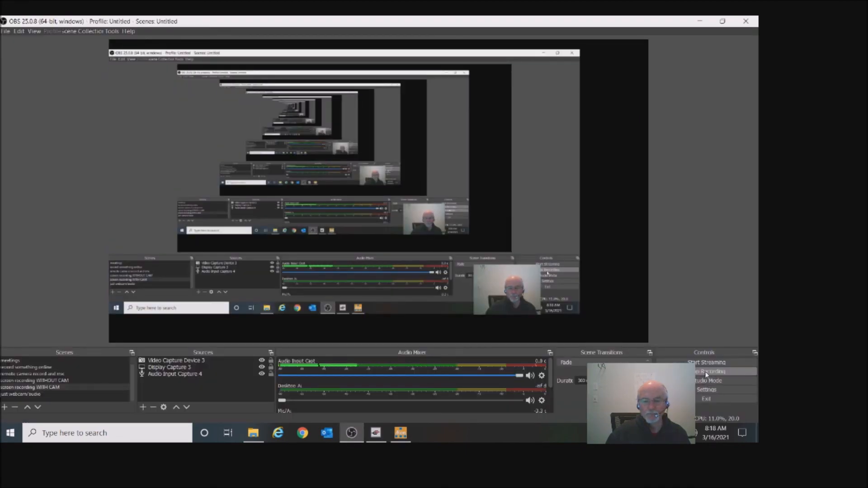